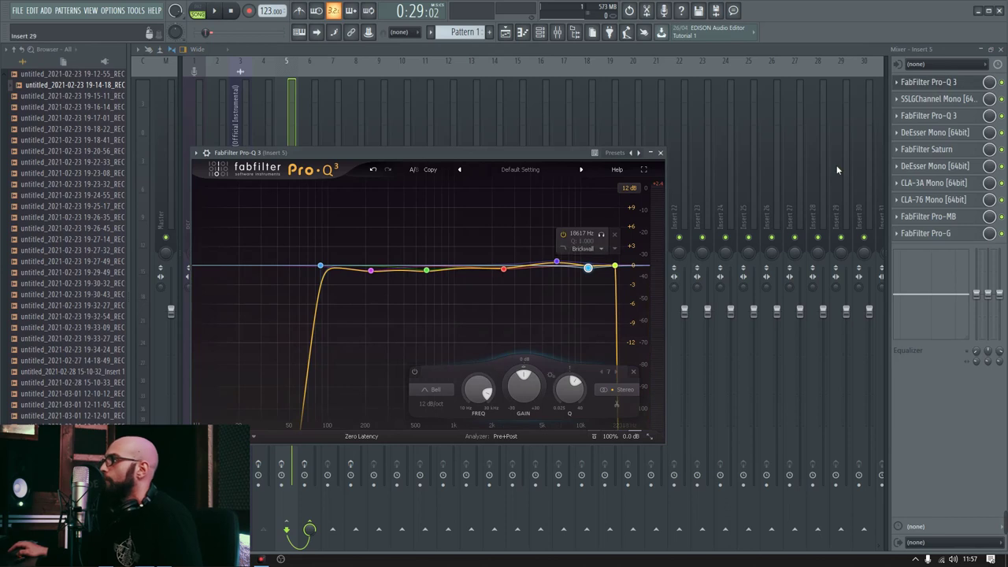
- Examine the settings of the SSLGChannel and the second Pro-Q 3 on Insert 5, closing each plugin window after viewing
click(963, 100)
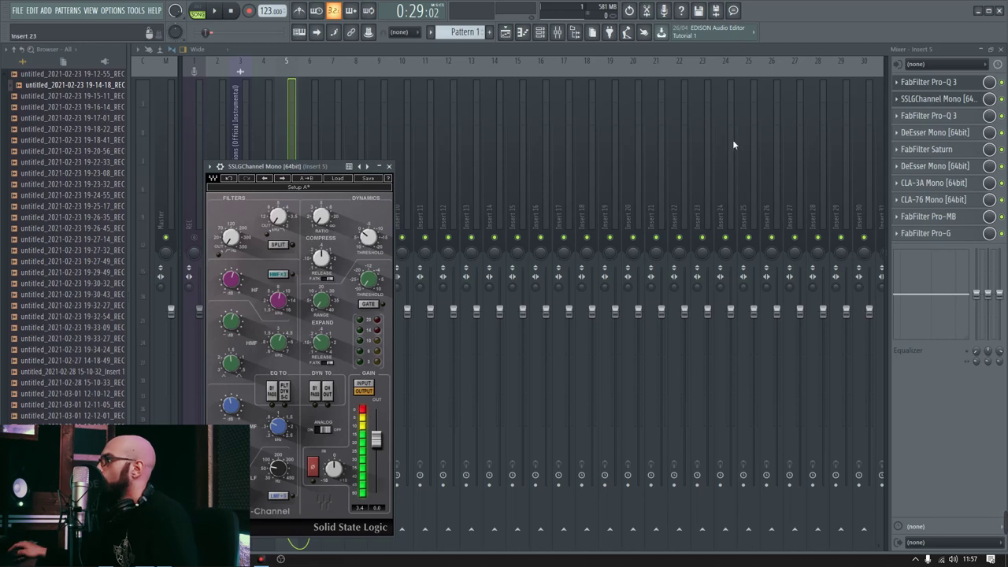
click(416, 169)
click(660, 152)
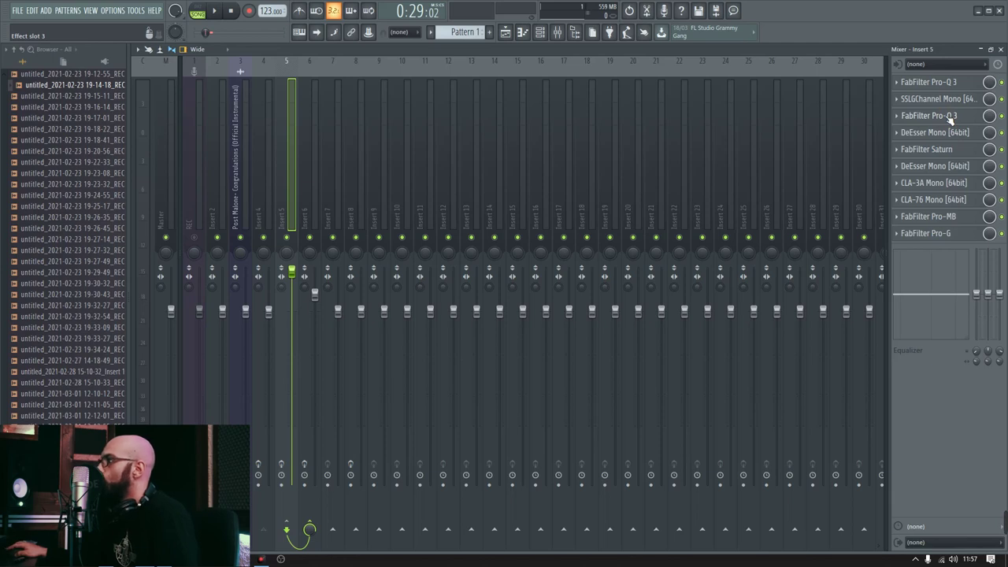
click(951, 116)
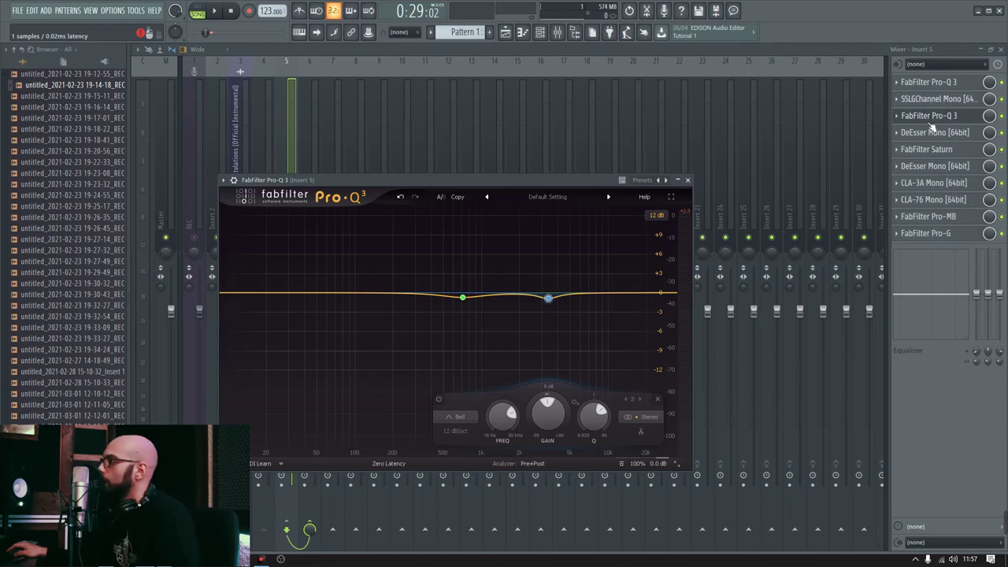
click(688, 180)
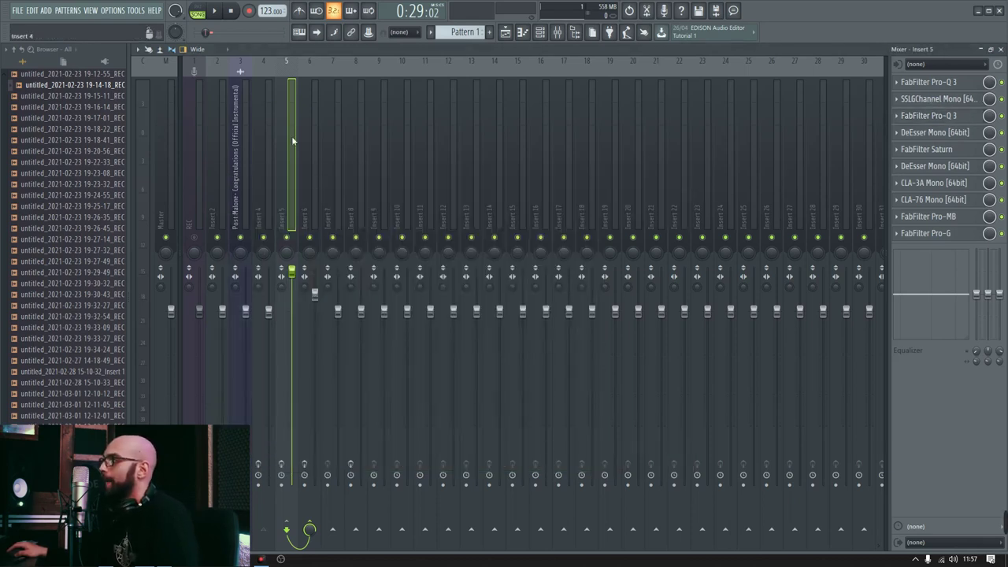
- Examine Insert 5's first DeEsser, the tone sliders in FabFilter Saturn, and the second DeEsser
click(937, 133)
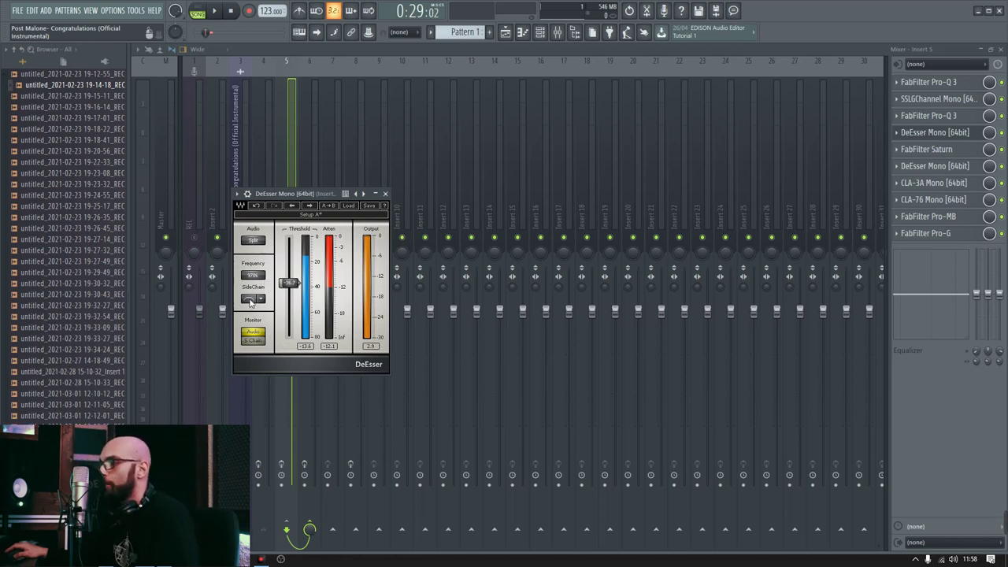
click(934, 149)
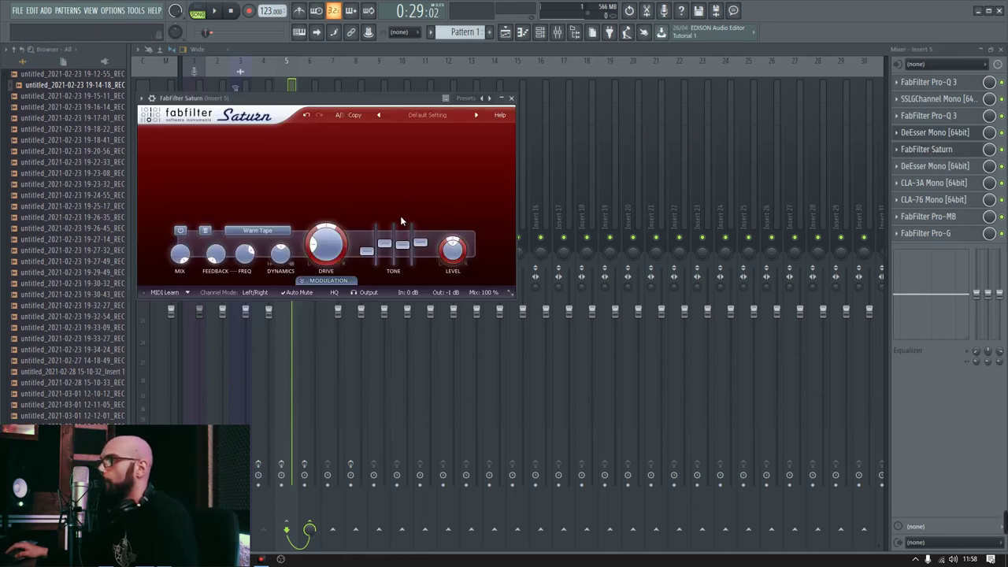
mouse_move(386, 251)
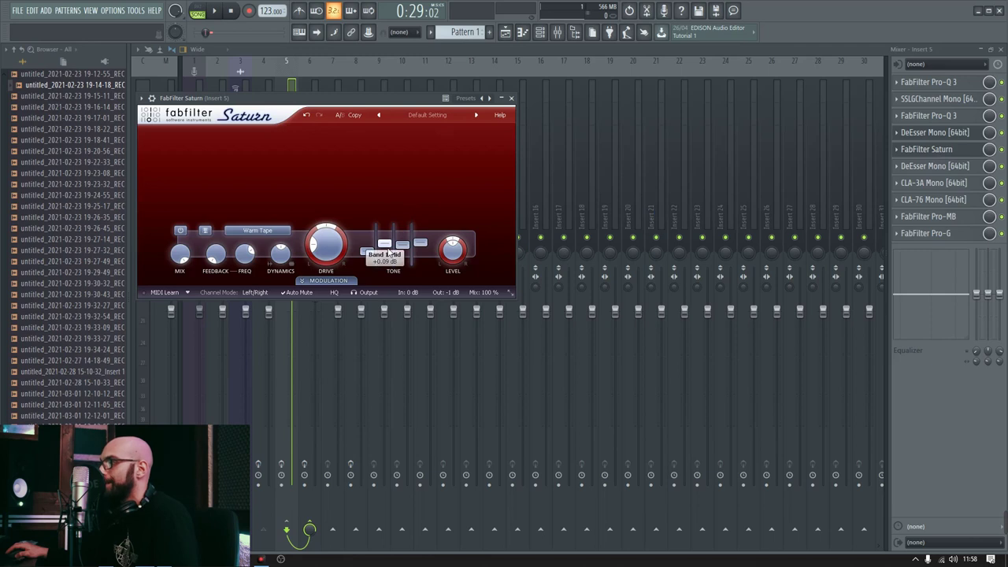
mouse_move(421, 243)
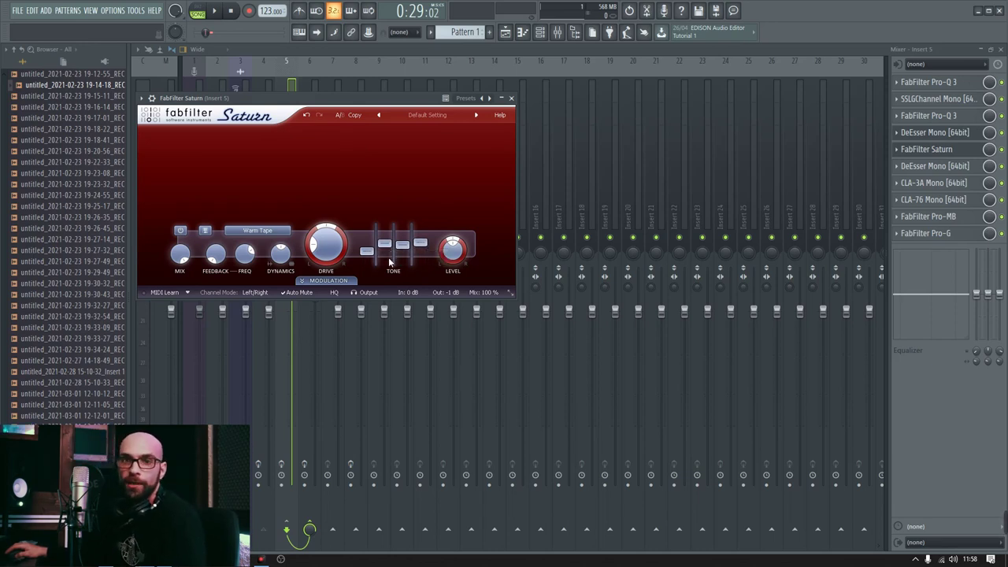
click(929, 166)
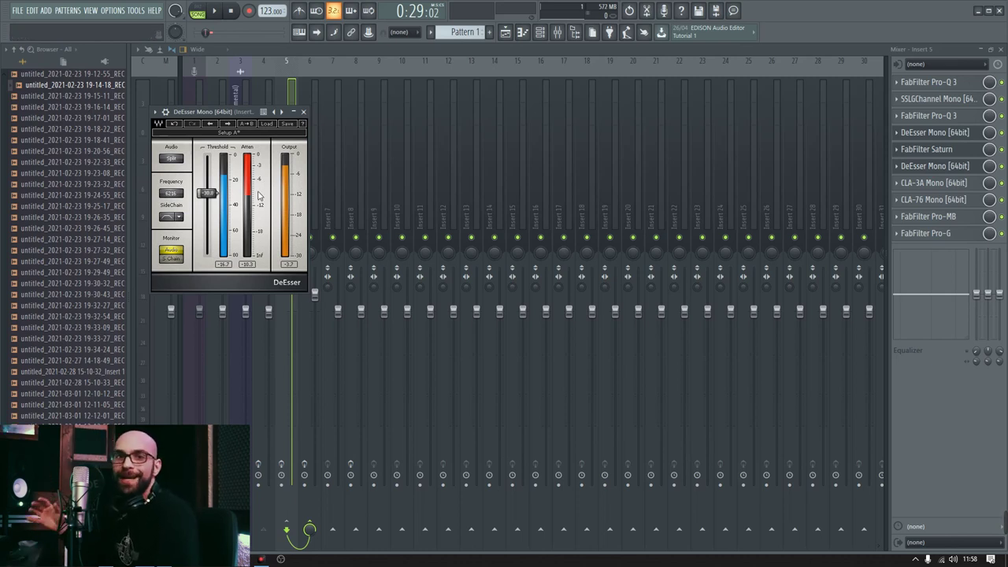
- Examine the CLA-76, Pro-MB and Pro-G settings on Insert 5, and close all open plugin windows
click(933, 199)
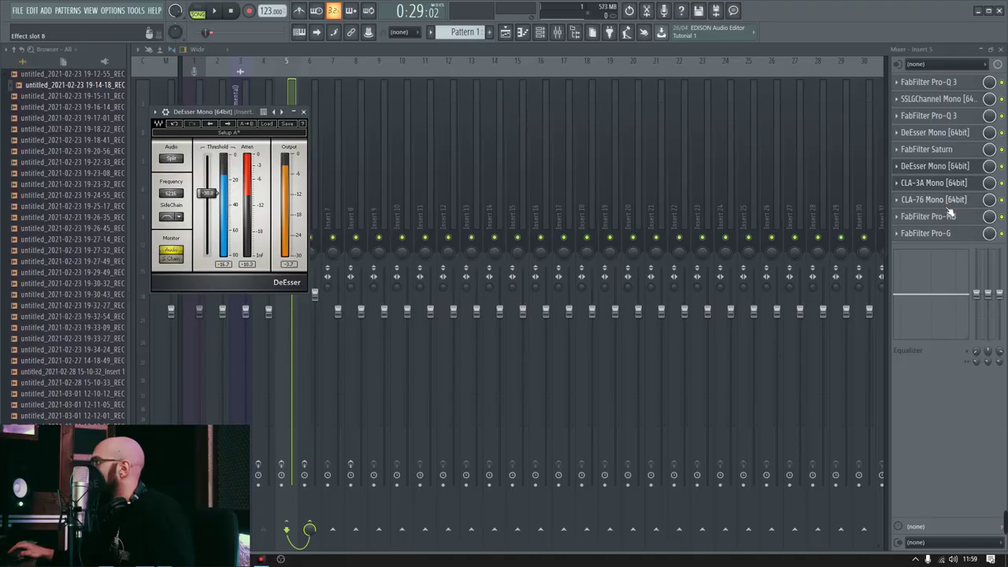
click(949, 216)
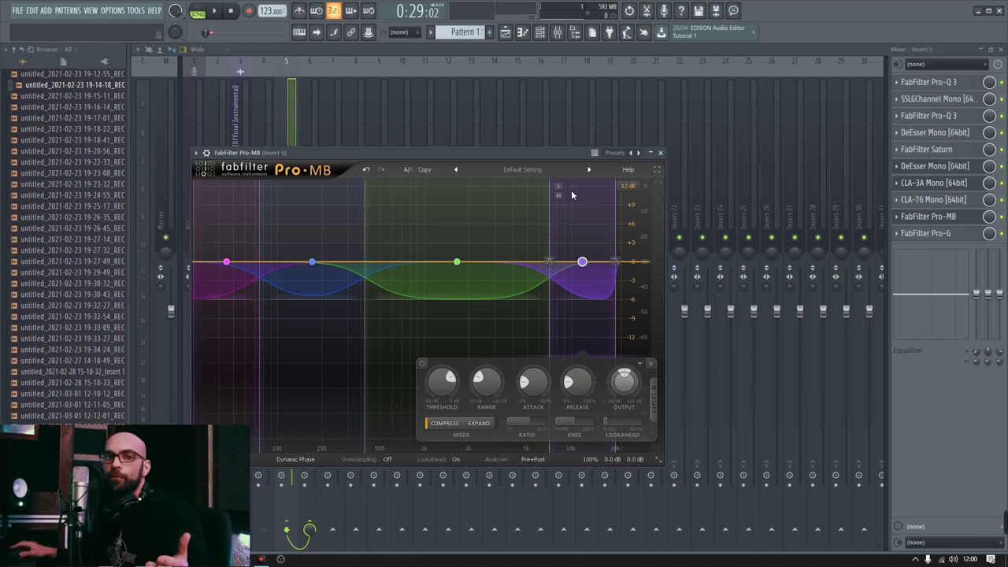
click(937, 233)
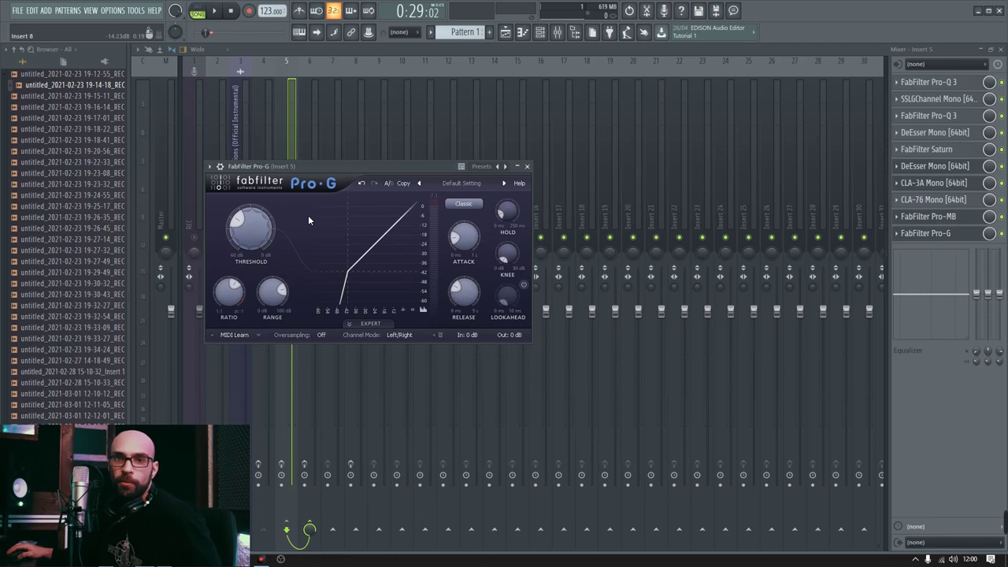
click(526, 166)
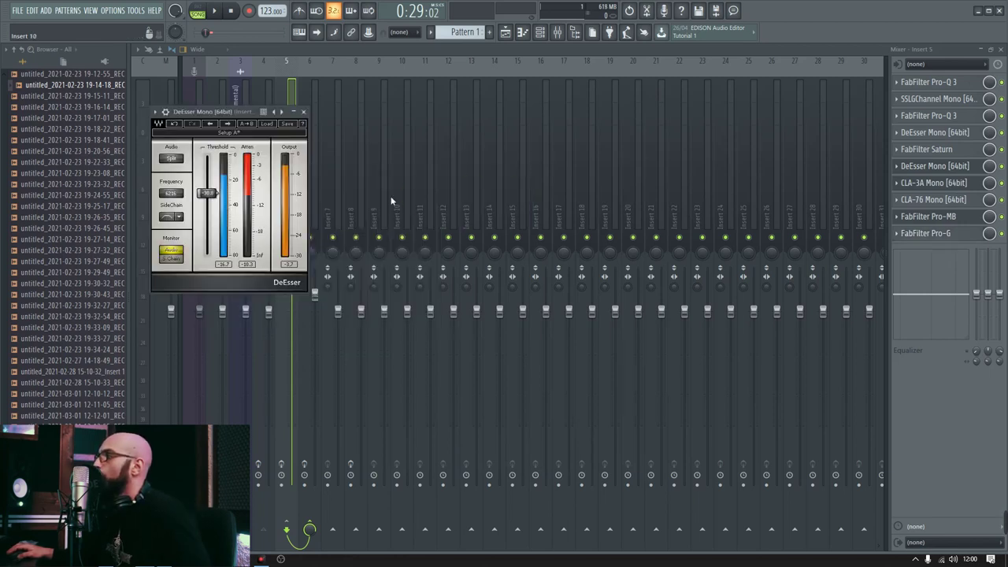
click(303, 112)
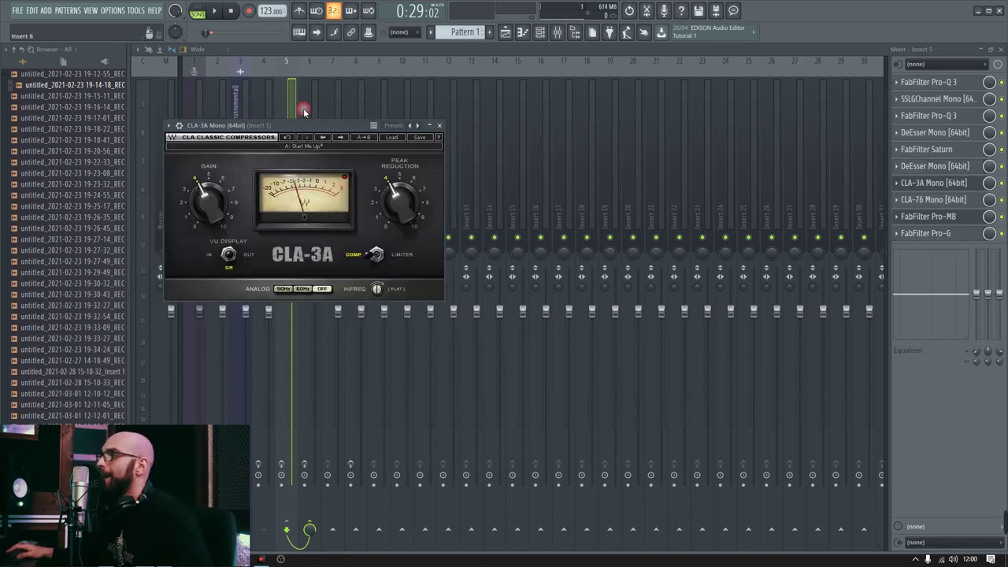
click(441, 124)
click(416, 127)
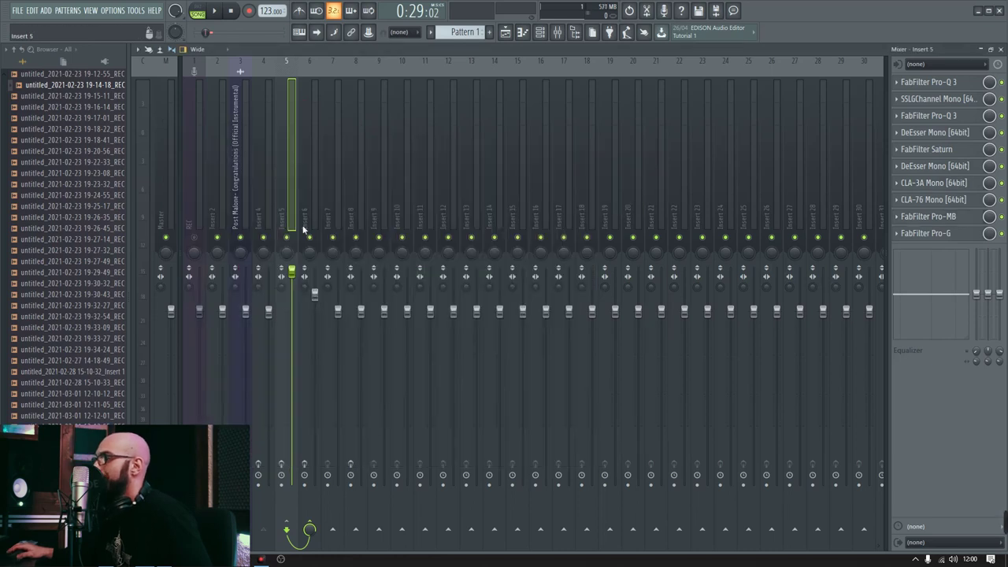
- Select Insert 6 and examine its Ozone 7 Imager stereo widths and Fruity Delay 3 settings
click(315, 176)
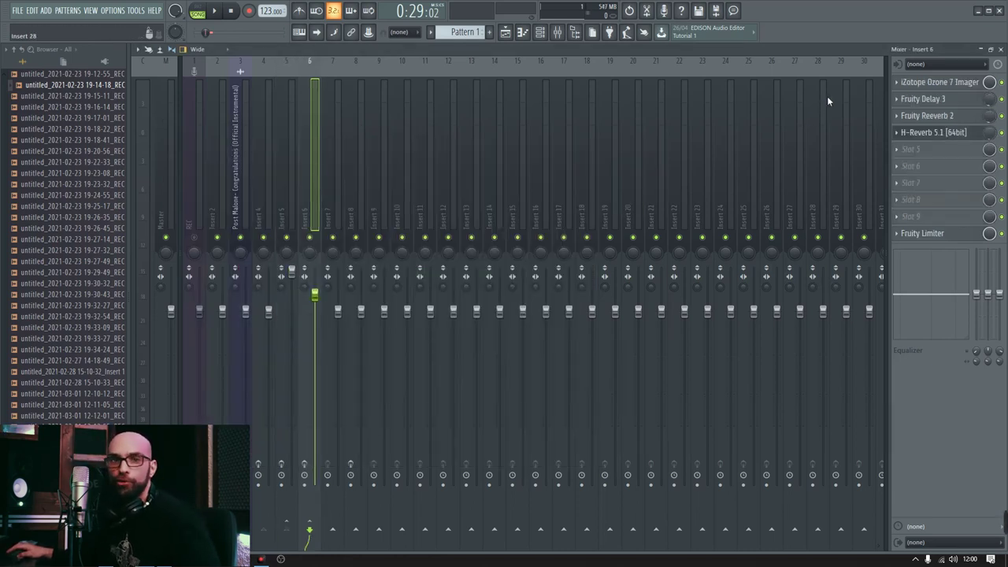
click(939, 82)
click(870, 284)
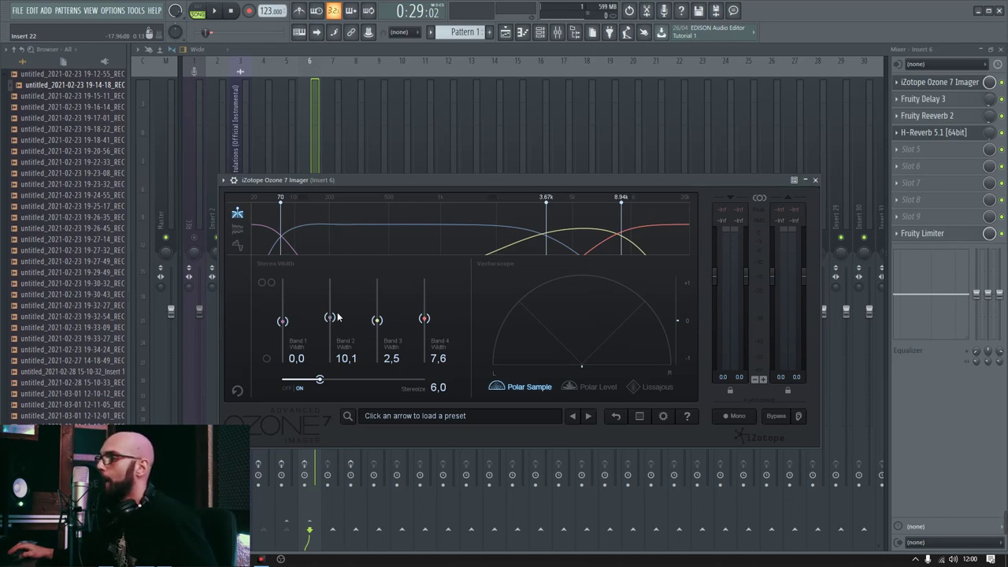
click(934, 133)
click(916, 99)
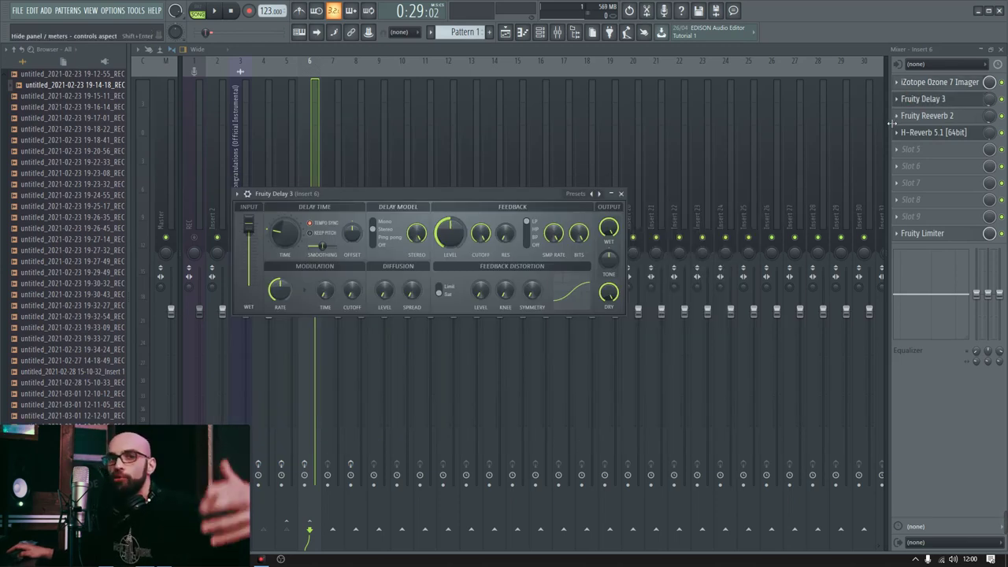
- Examine the Fruity Reeverb 2 and H-Reverb settings on Insert 6, and close the open plugin windows
click(958, 115)
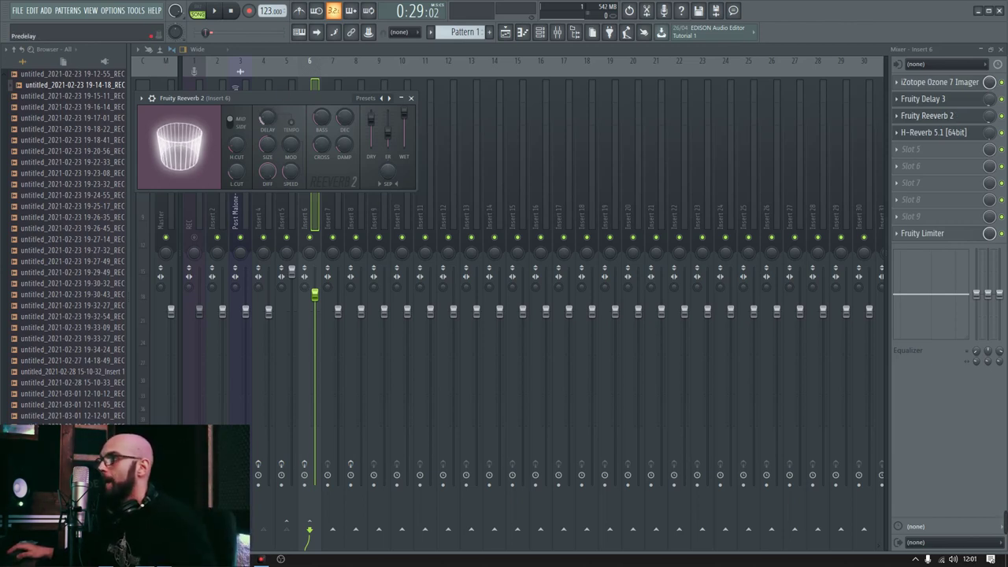
click(937, 132)
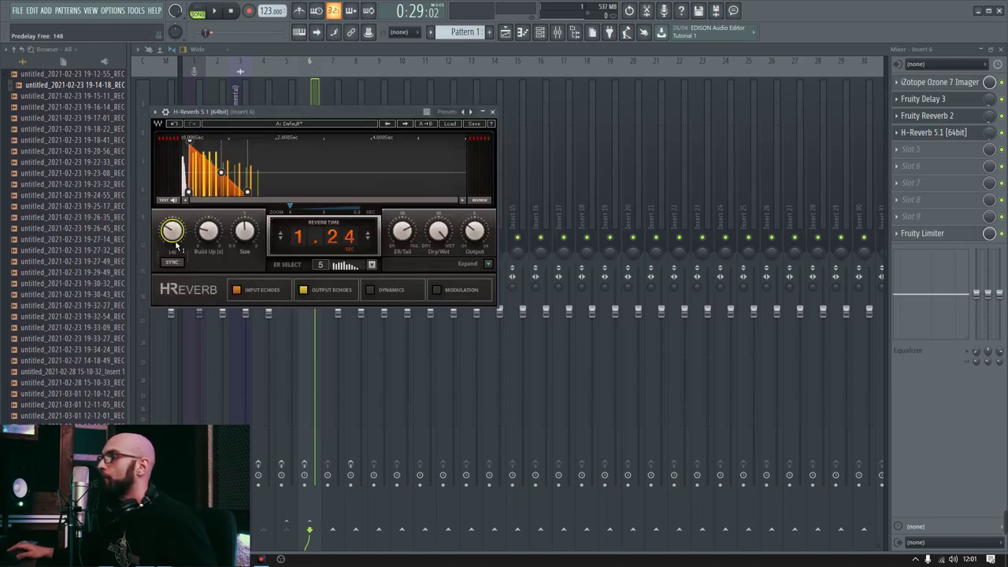
click(493, 112)
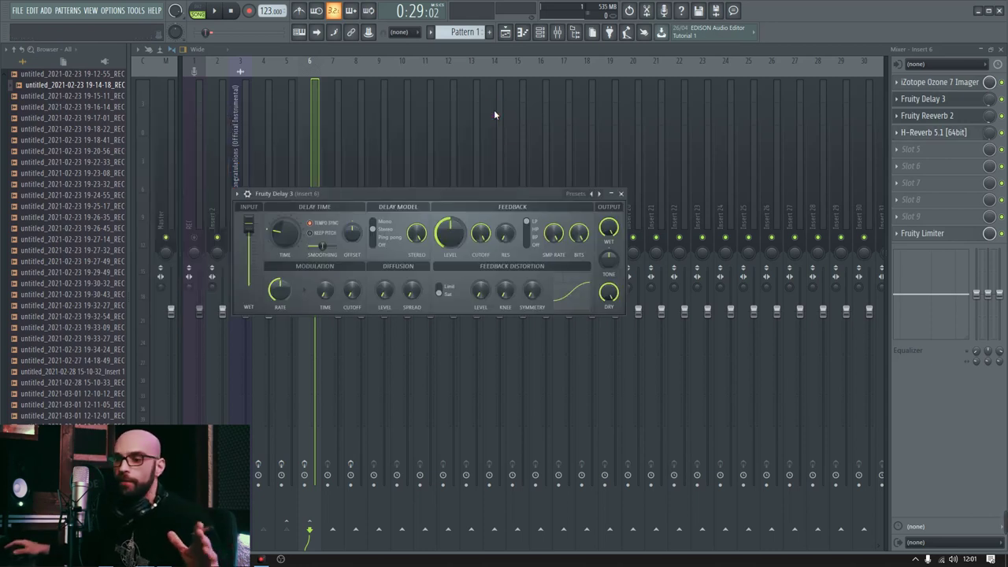
click(927, 116)
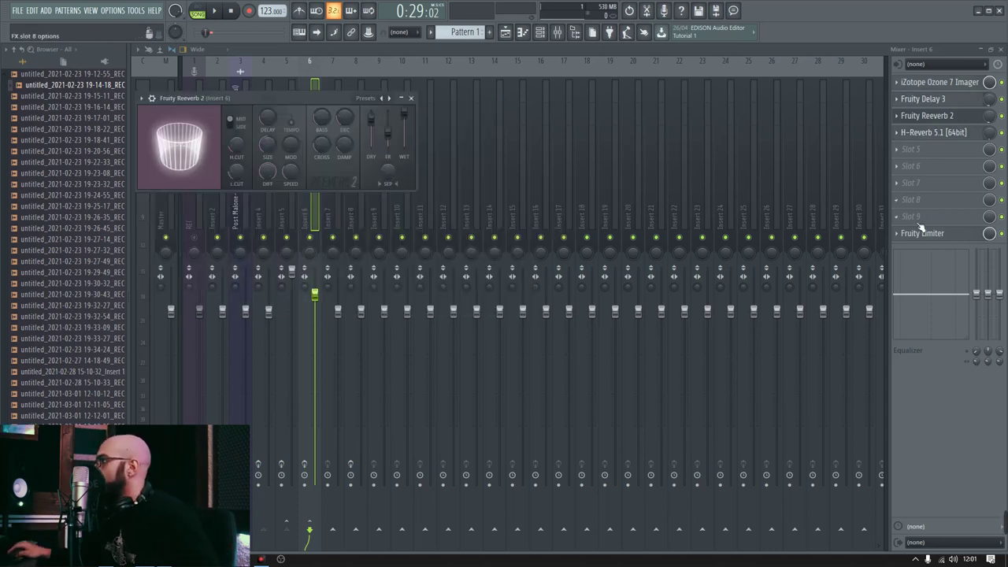
click(410, 99)
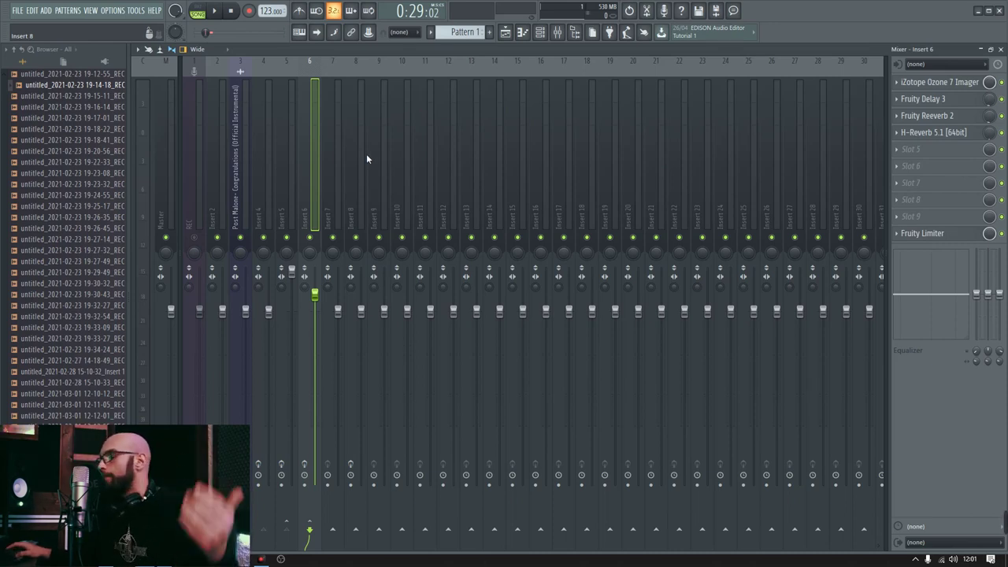
- Enable the effect slots on mixer Inserts 6, 5 and 4
click(557, 31)
click(558, 32)
click(304, 474)
click(281, 474)
click(257, 474)
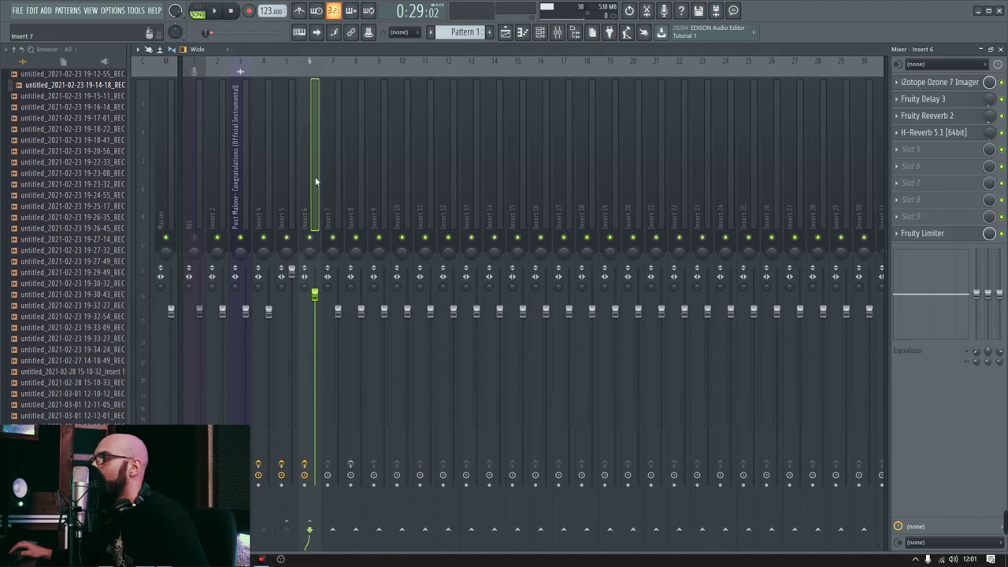
- Disable the effect slots on Inserts 6 and 5 and play a few seconds of the song with only Insert 4's effects
click(504, 32)
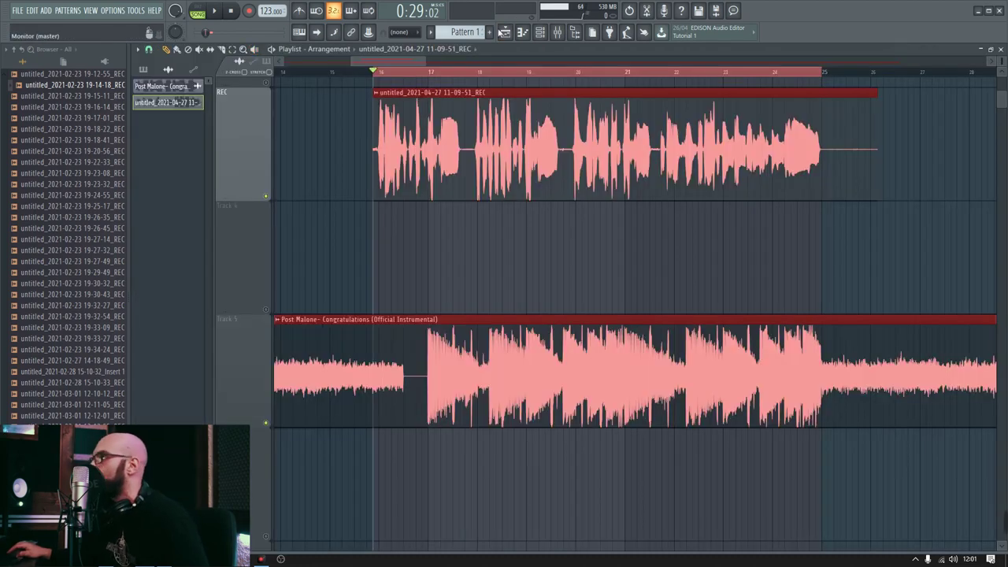
click(558, 31)
click(304, 474)
click(281, 475)
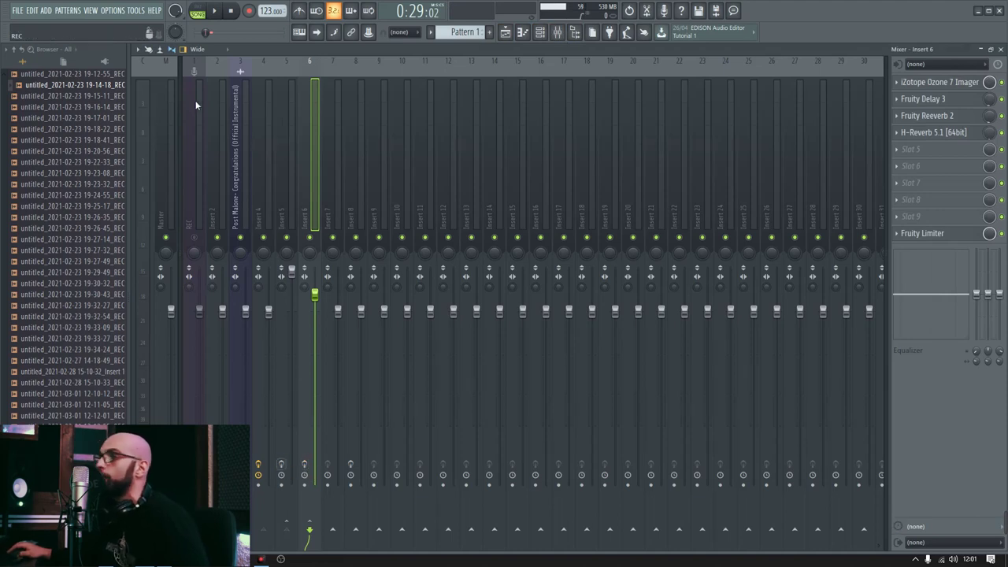
click(213, 10)
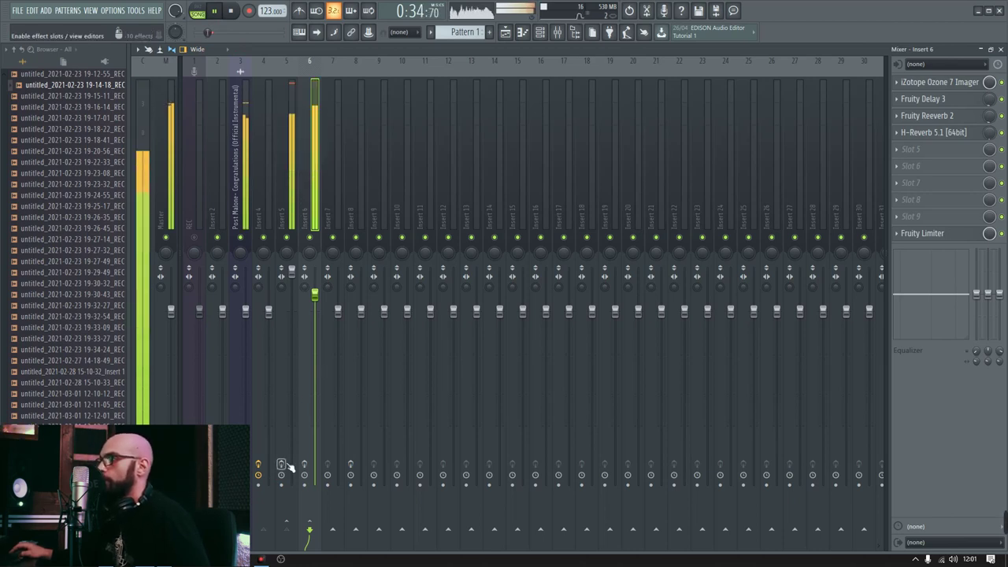
click(215, 13)
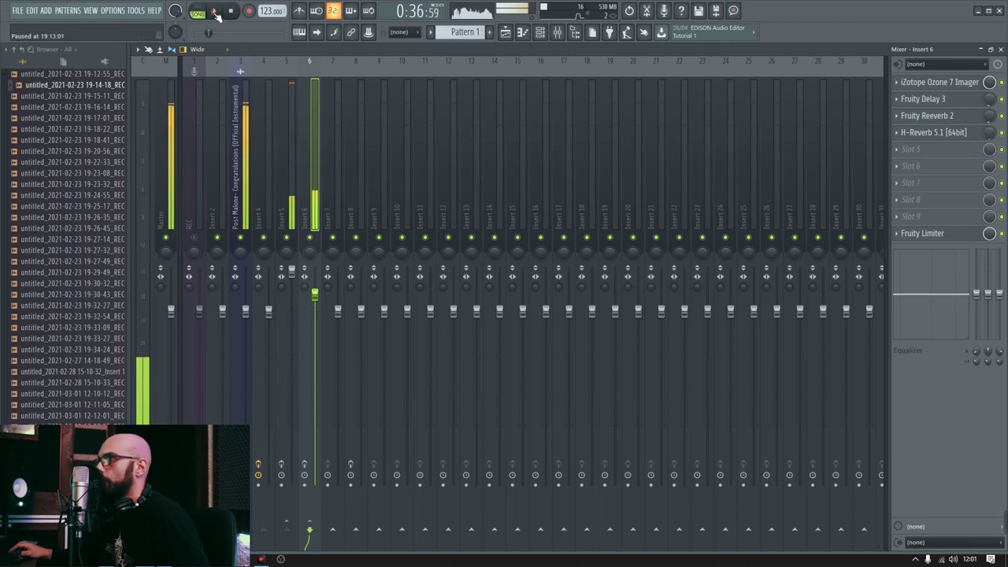
- Play a few seconds of the song with the effects on Inserts 4, 5 and 6 enabled again, and check the playlist clips
click(217, 11)
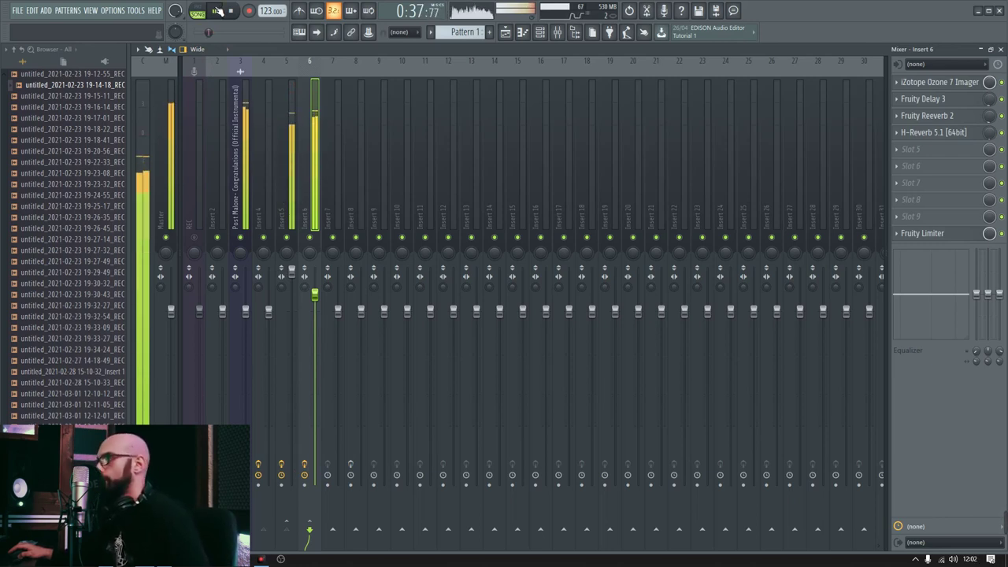
click(218, 12)
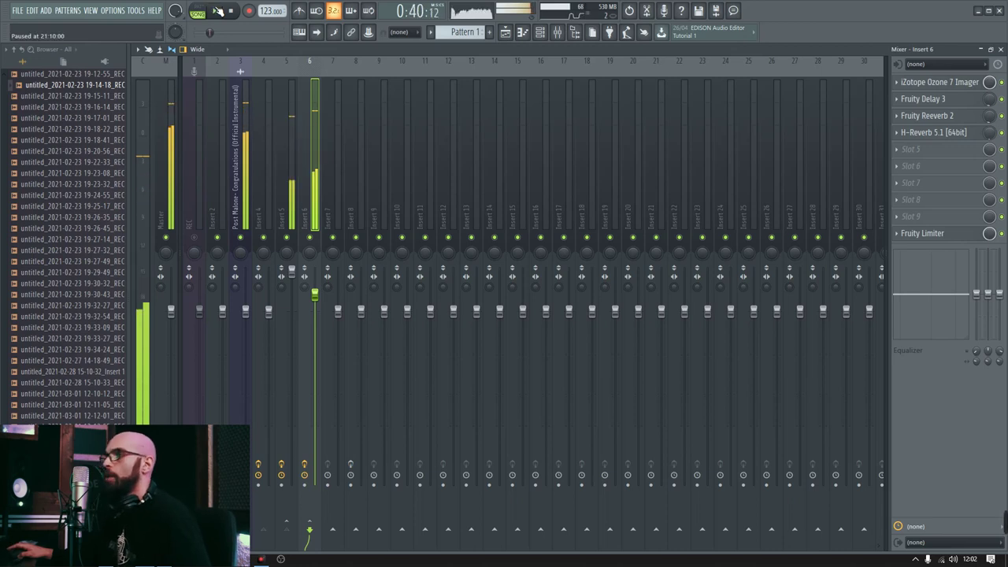
click(506, 31)
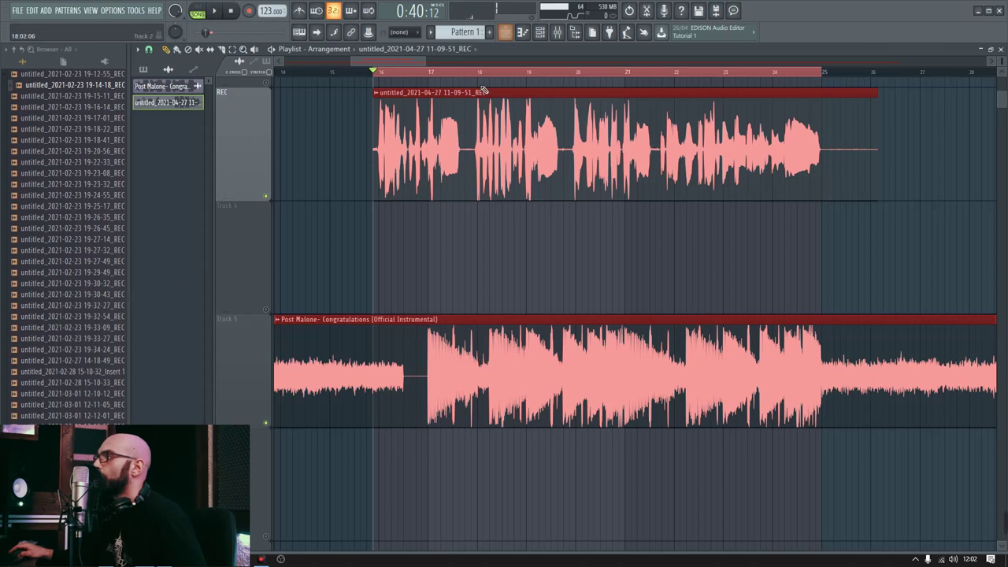
click(558, 32)
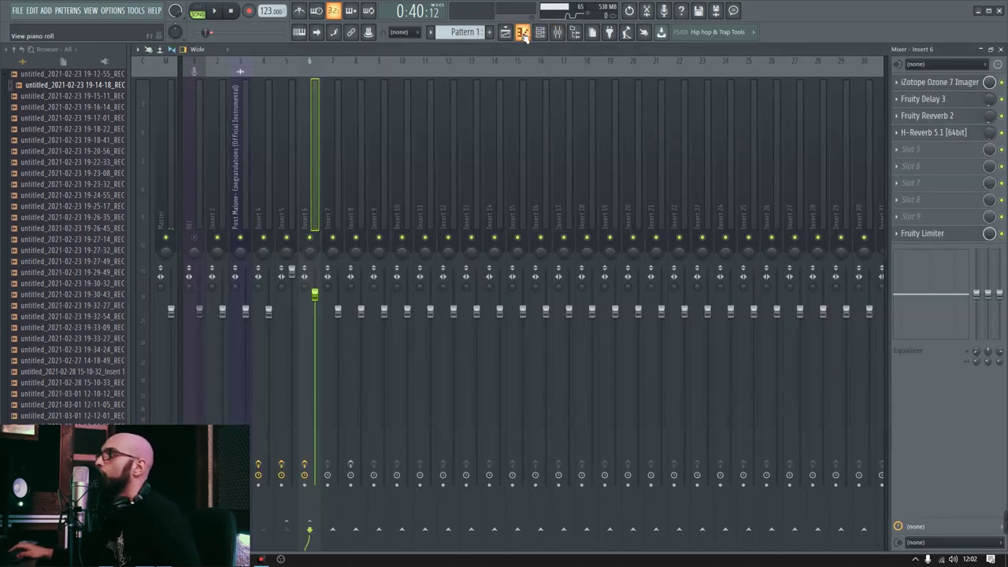
- Compare the effect chains on Inserts 4 and 5, finishing with Insert 5 selected
click(291, 130)
click(268, 126)
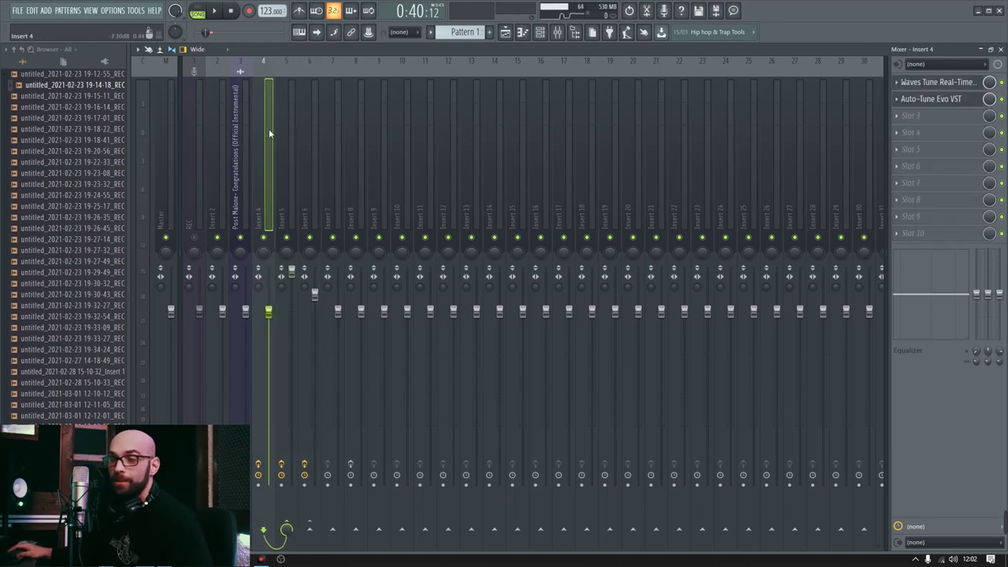
click(293, 200)
click(269, 195)
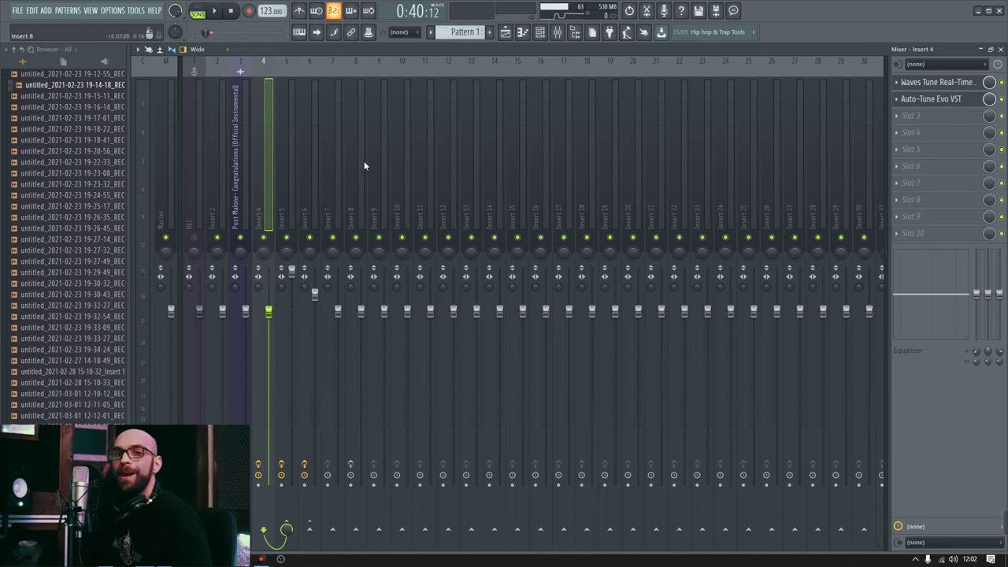
click(287, 182)
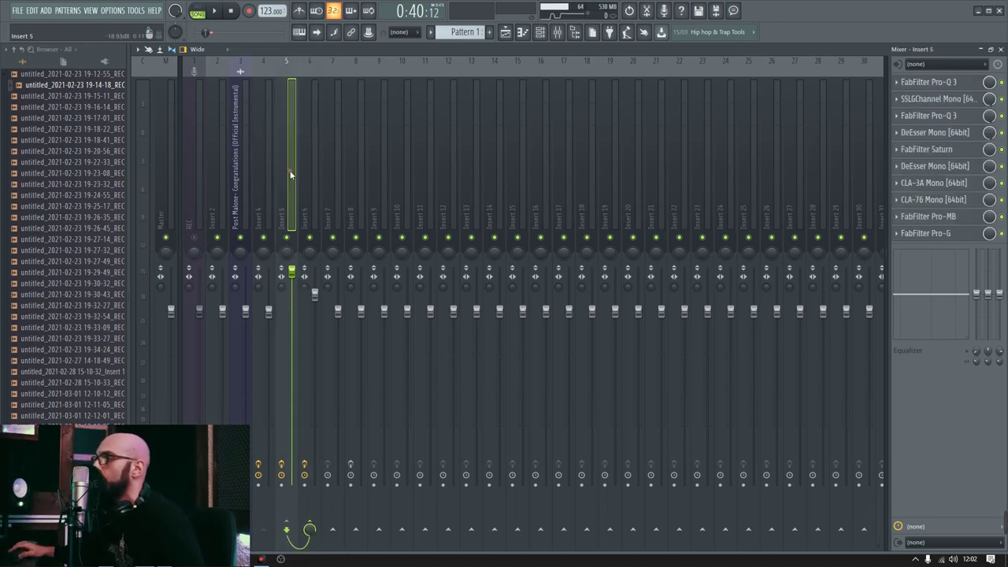
- Open Waves Tune Real-Time on mixer Insert 4 and play a few notes on the FL Keys channel for reference
click(267, 172)
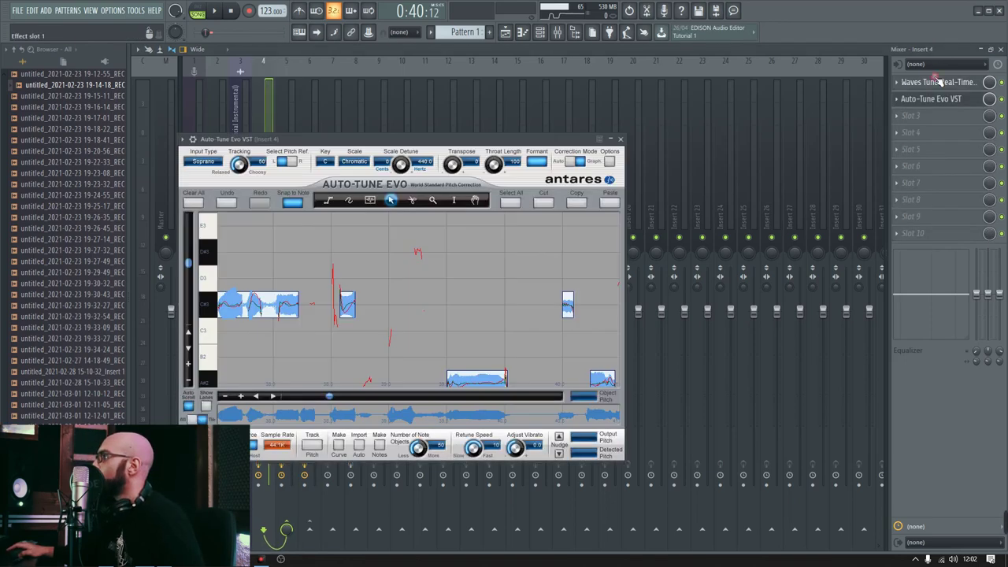
click(955, 82)
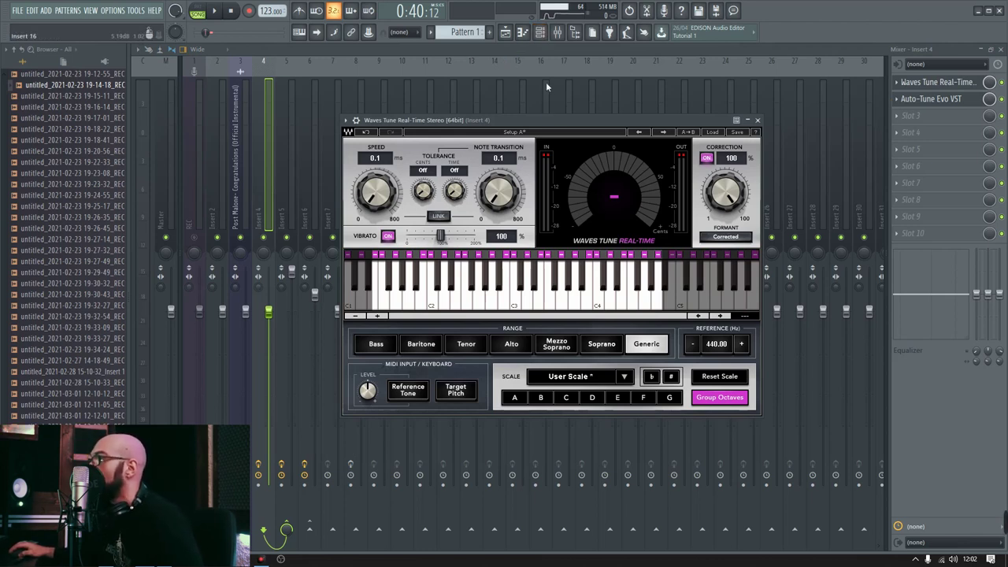
click(540, 32)
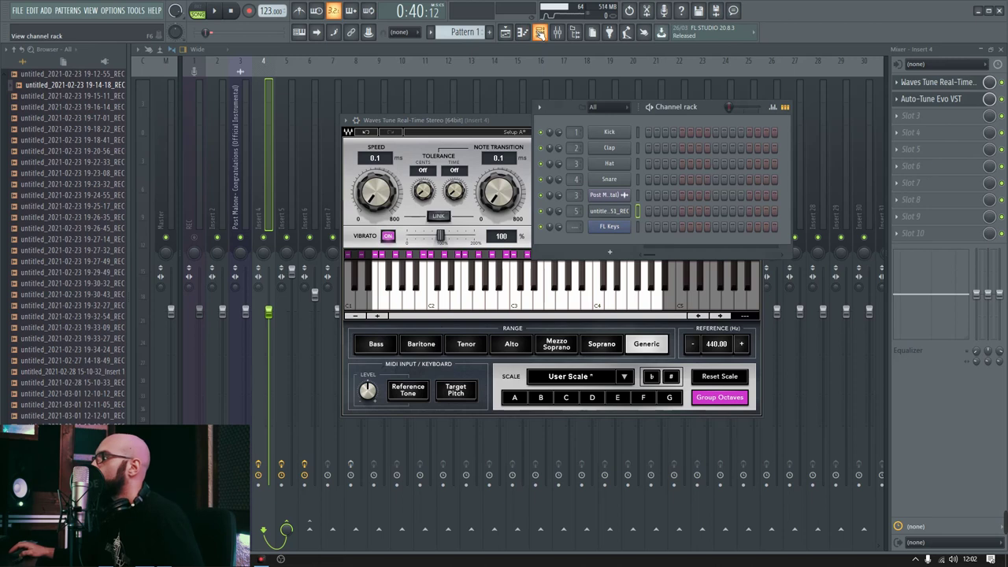
click(613, 228)
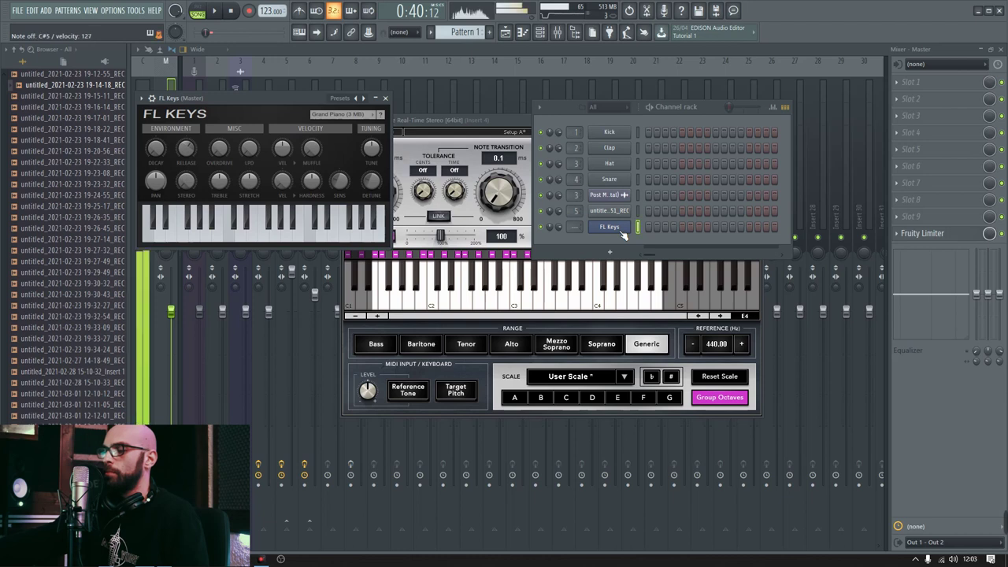
click(385, 98)
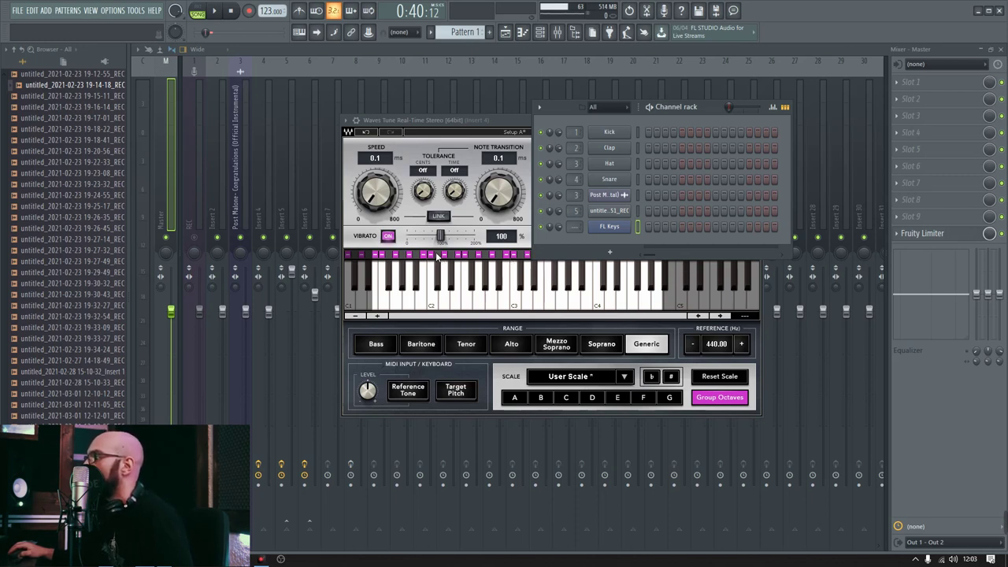
- Disable Auto-Tune Evo VST on Insert 4 and play a few seconds of the song with only Waves Tune Real-Time correcting the pitch
click(505, 31)
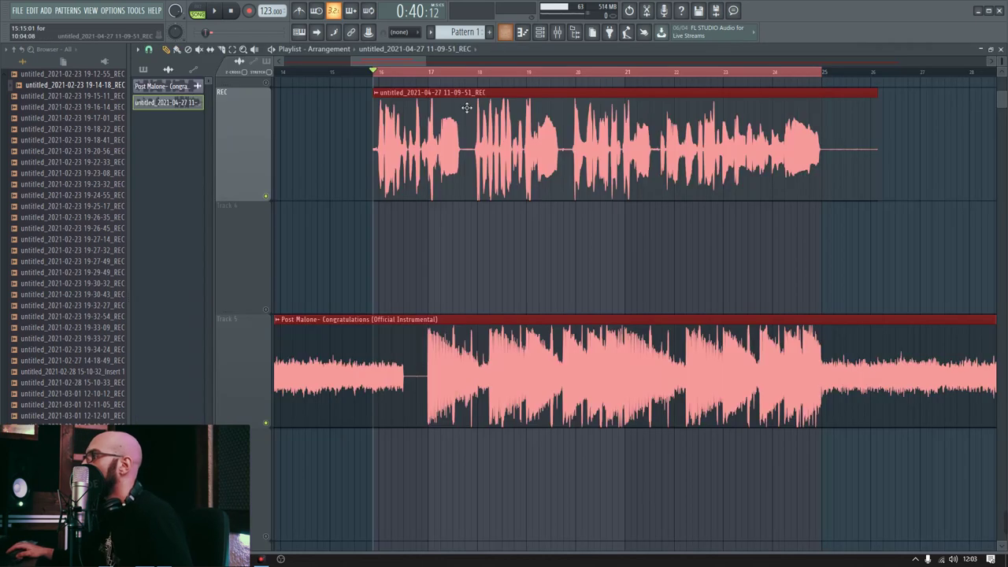
click(564, 34)
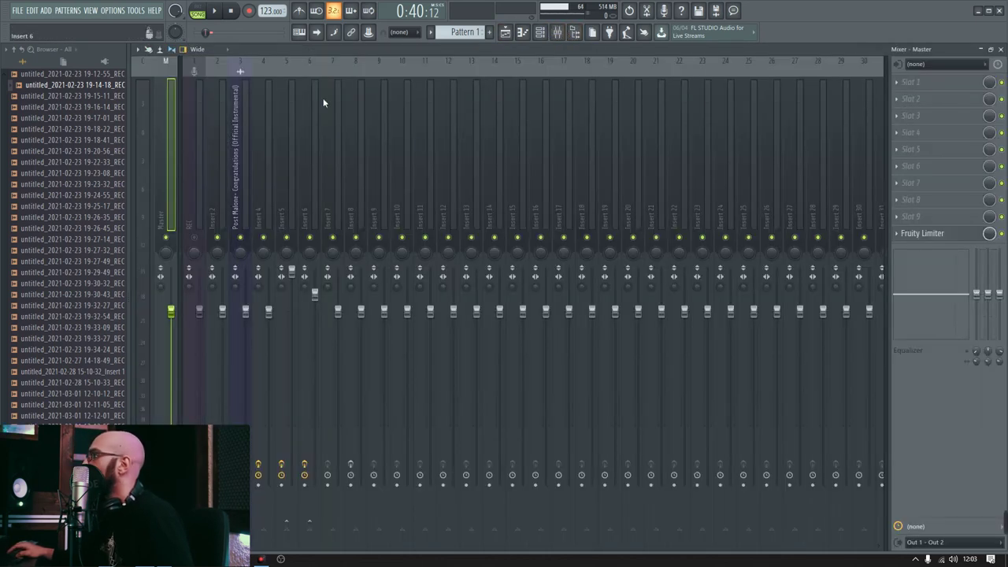
click(259, 140)
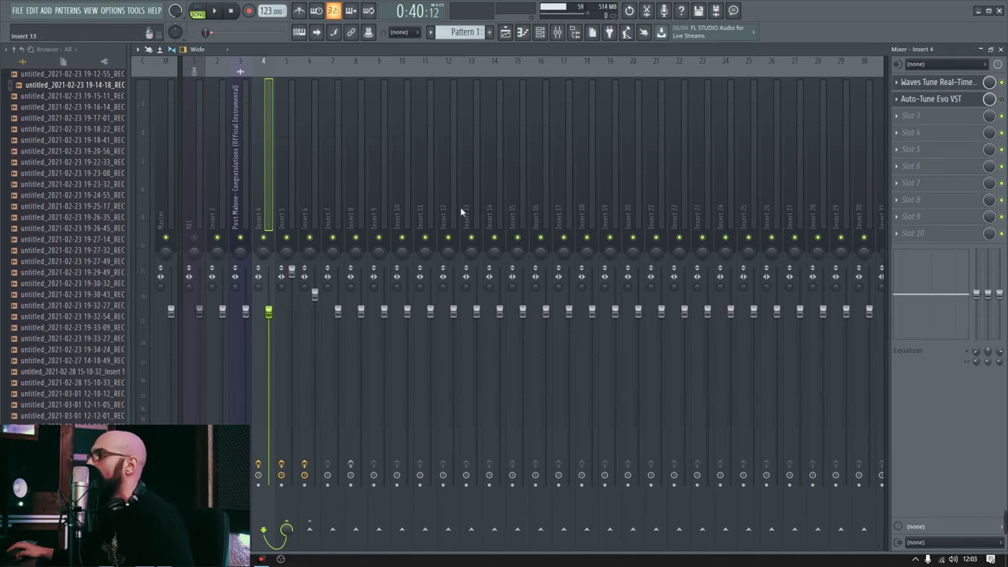
click(505, 31)
key(space)
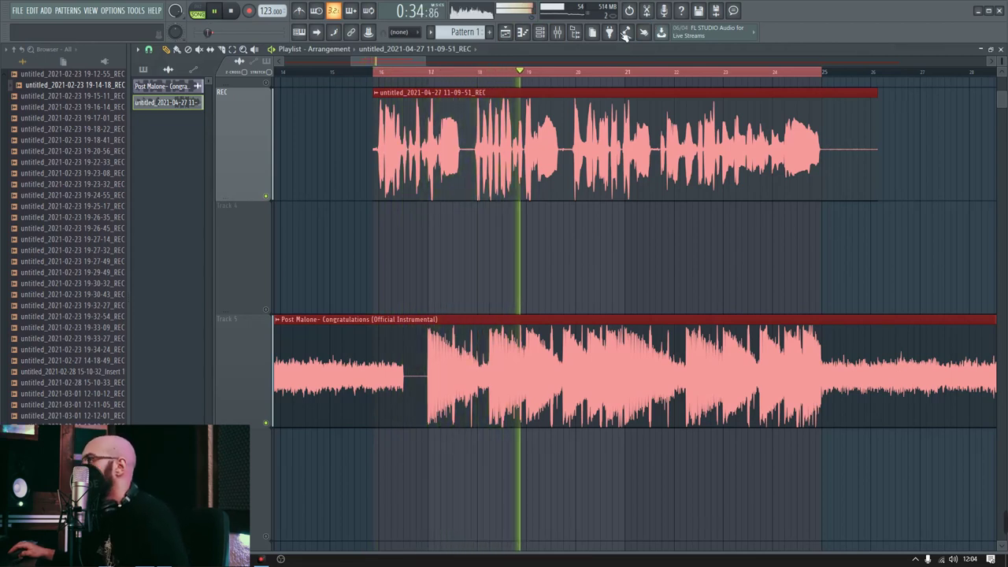
key(space)
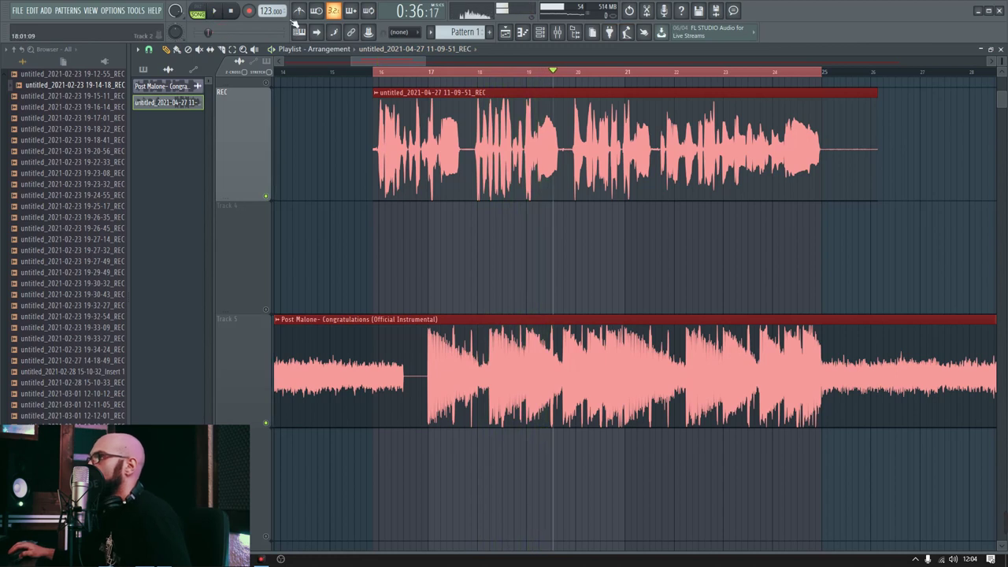
- Play the song again with the mixer open to check the levels on Inserts 4 to 6, and pause it
key(F9)
click(219, 10)
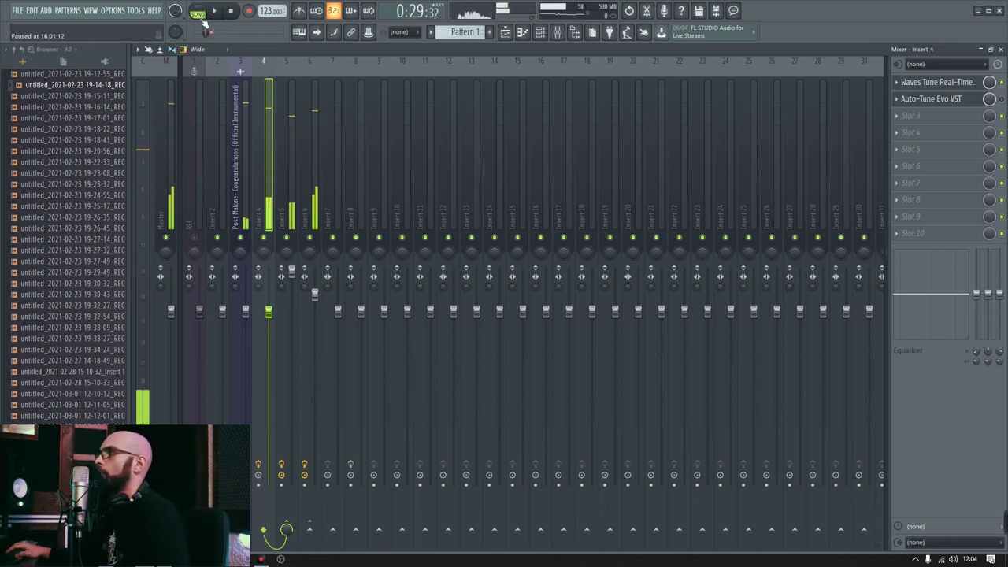
key(space)
click(199, 15)
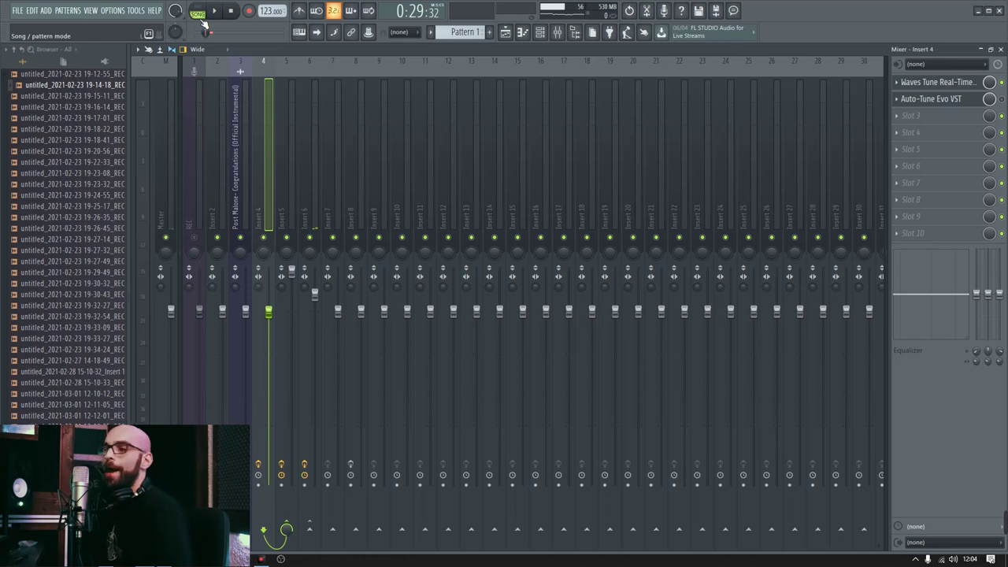
- Review Waves Tune Real-Time and the Auto-Tune Evo pitch graph on Insert 4, and re-enable Auto-Tune Evo VST
click(937, 82)
click(937, 82)
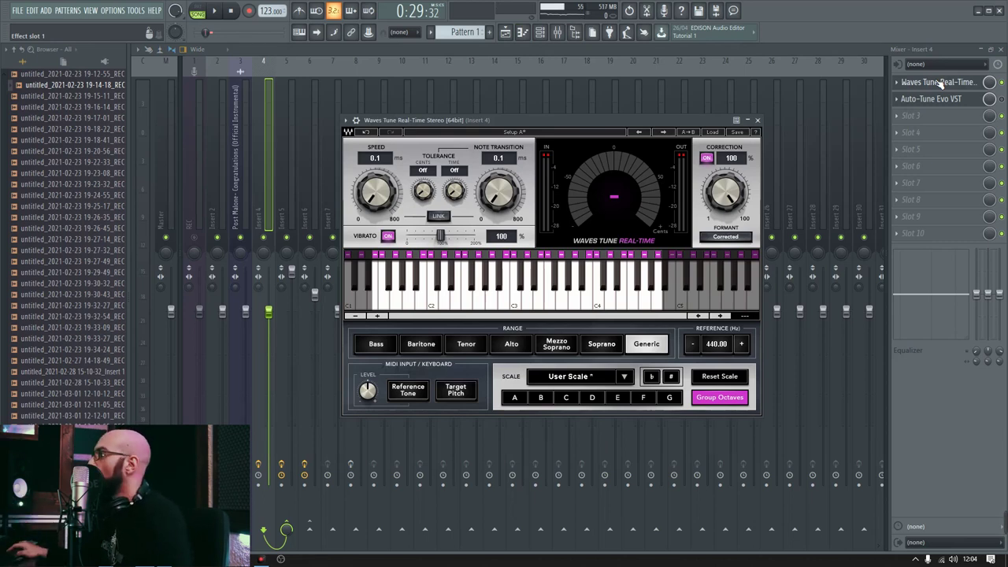
click(758, 120)
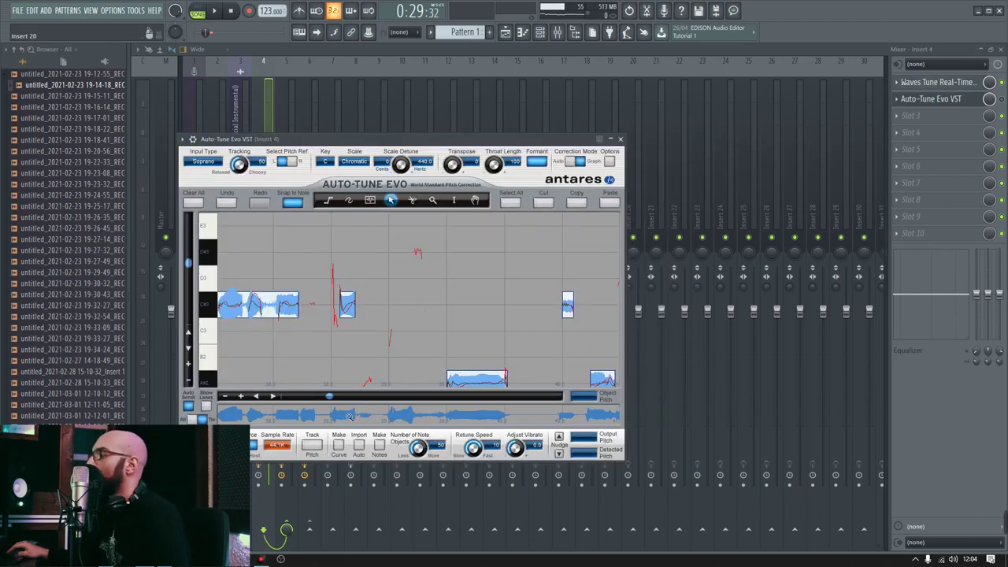
drag(333, 405, 324, 401)
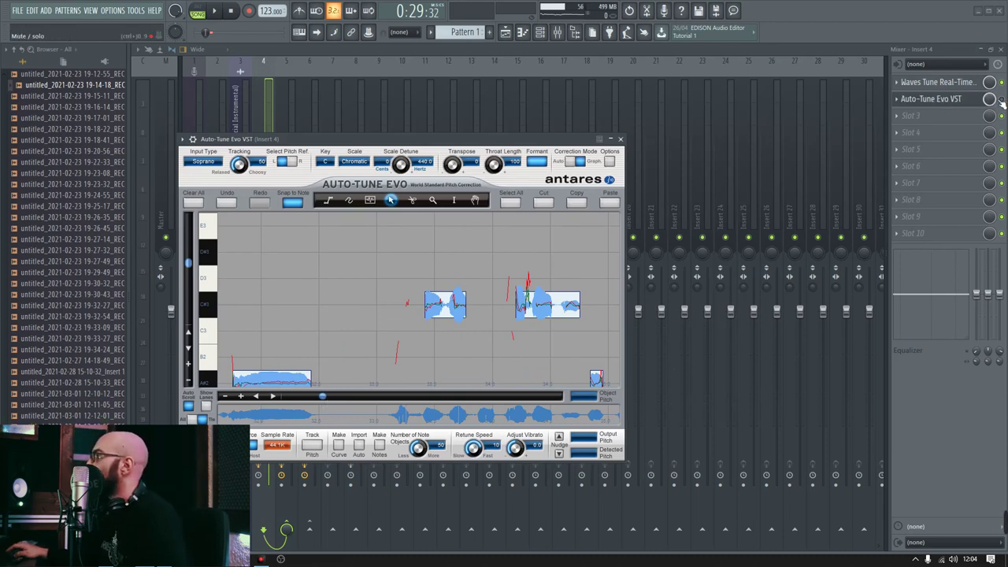
click(968, 97)
click(969, 98)
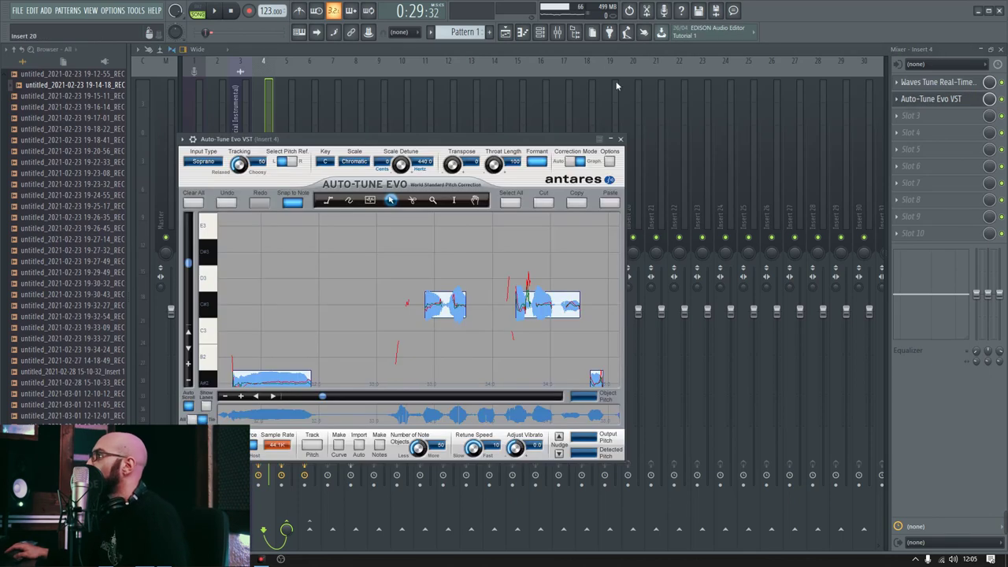
- Set a playlist loop range from just before bar 16 to just before bar 18 and play it while watching Insert 4
click(505, 32)
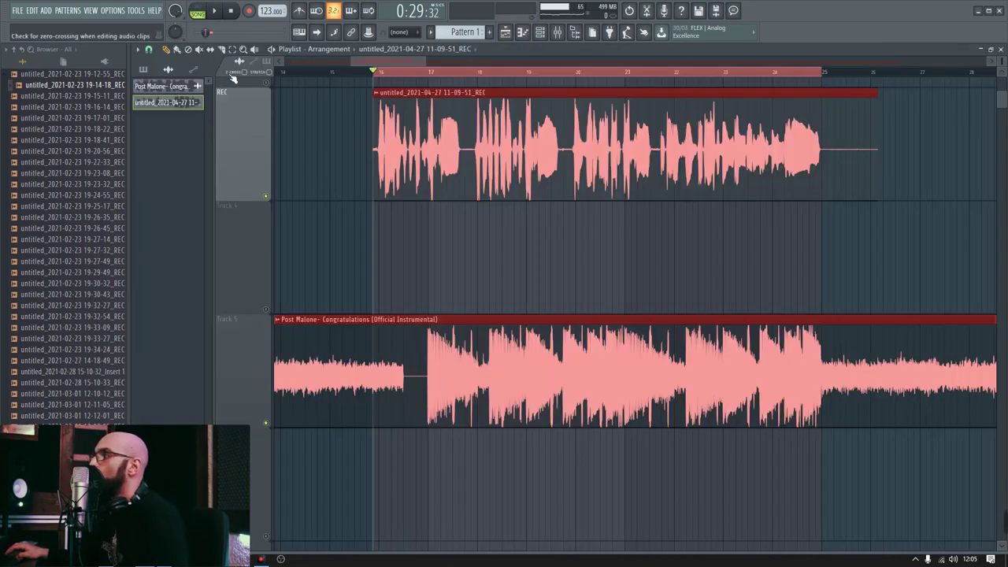
mouse_move(376, 72)
mouse_down()
mouse_move(450, 108)
mouse_move(465, 103)
mouse_up()
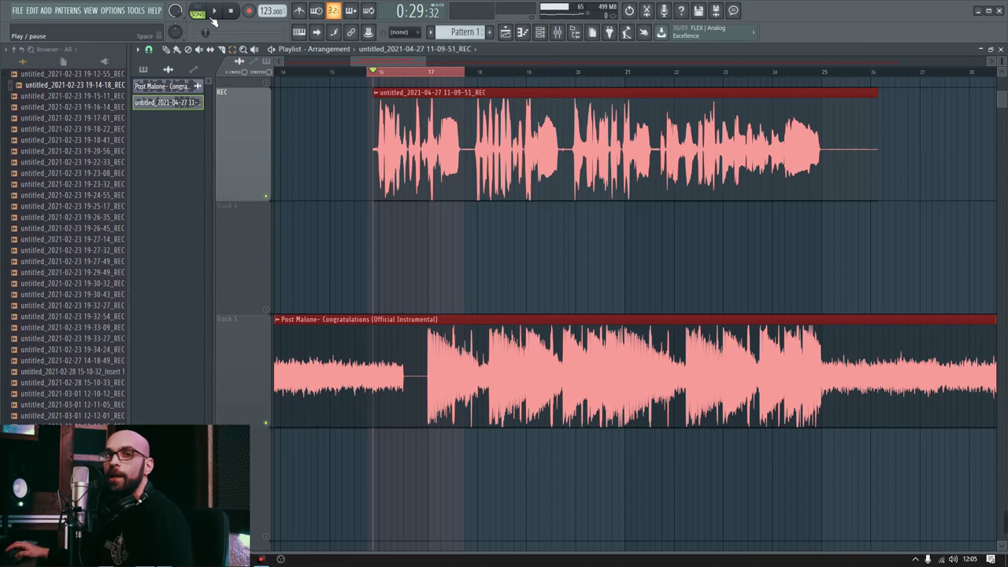
key(F9)
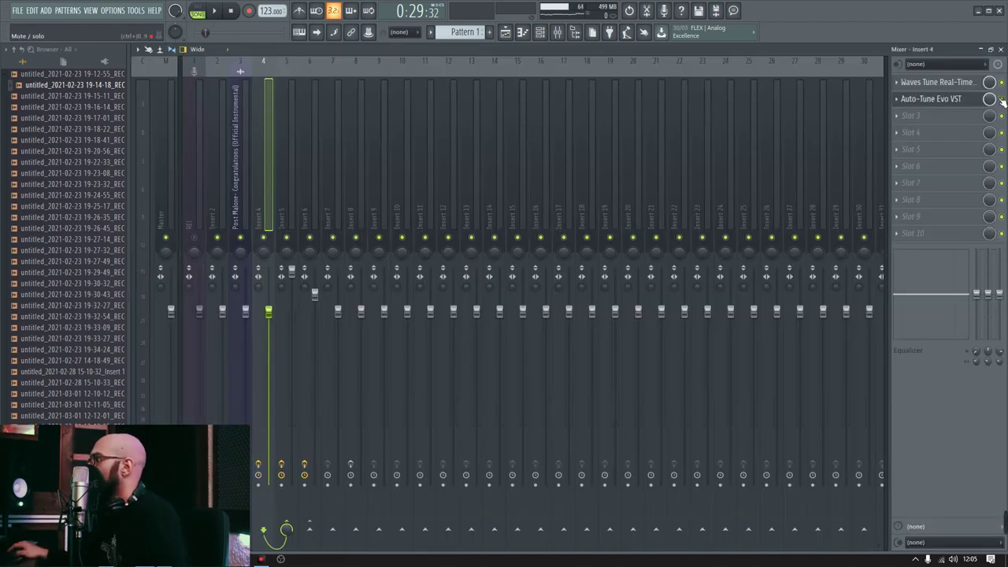
click(215, 14)
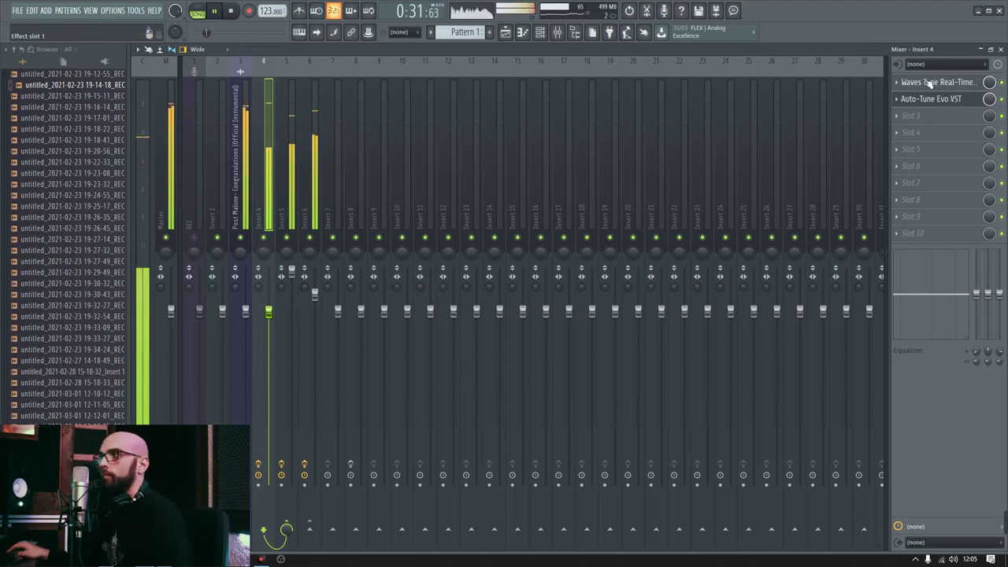
click(216, 11)
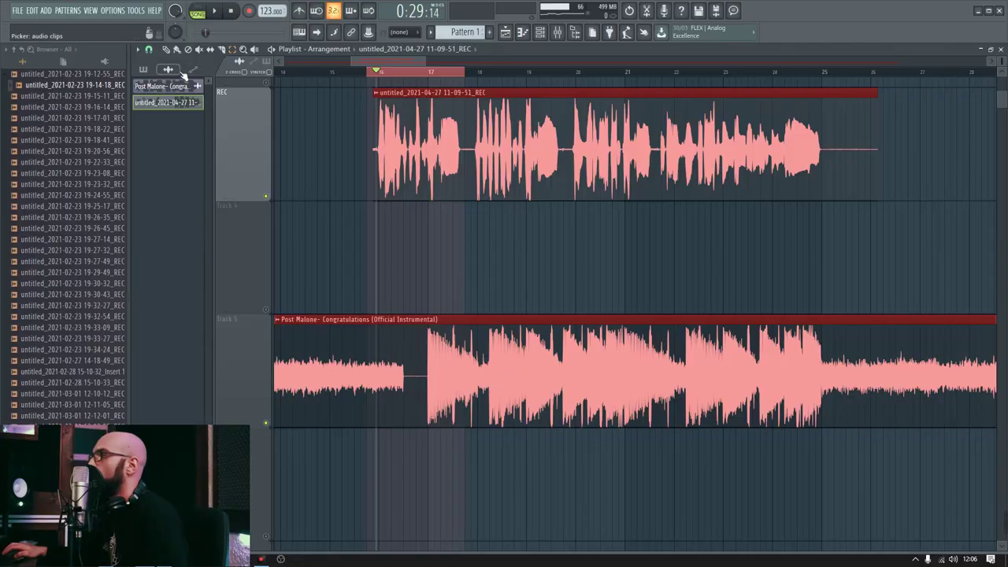
- Check the vocal clip's mixer track and inspect Insert 8's effect chain, including FabFilter Pro-Q 3, Fruity Delay 3 and Fruity Reeverb 2
double_click(423, 132)
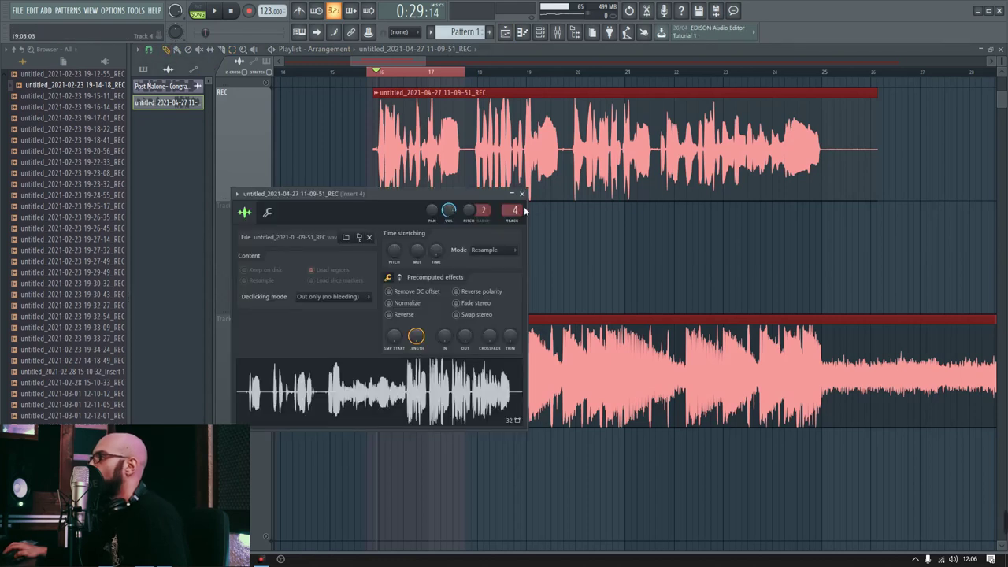
key(F9)
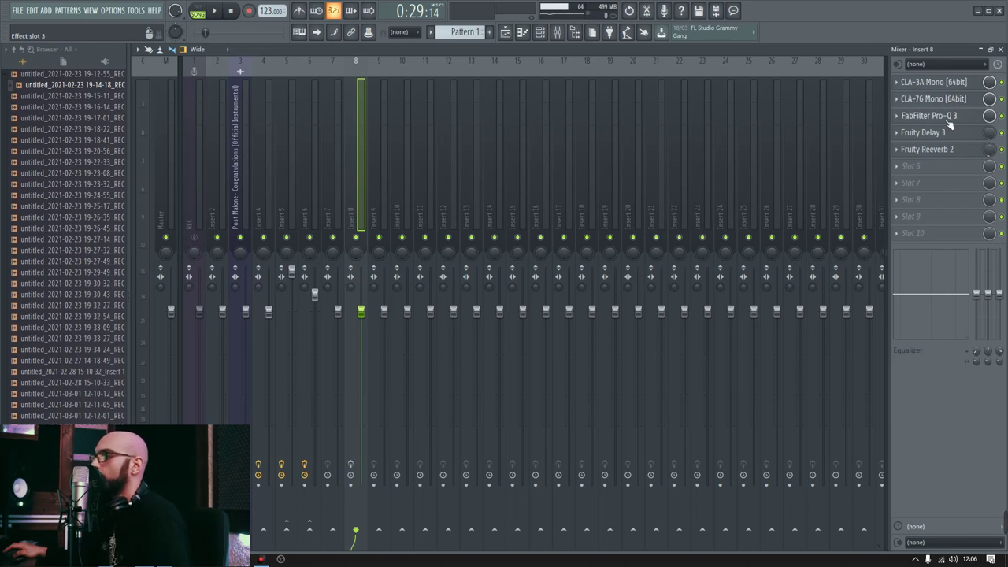
click(949, 123)
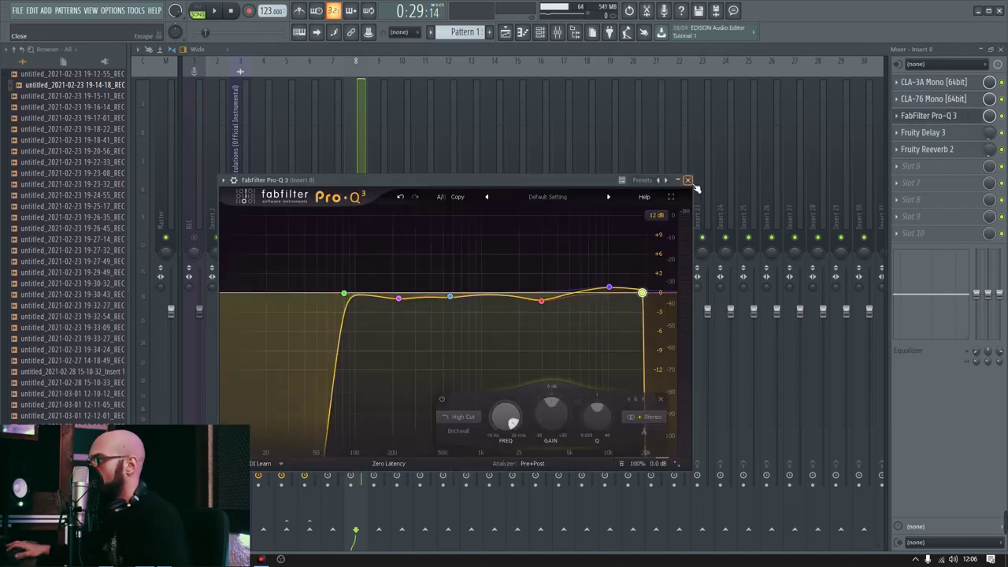
click(692, 183)
click(941, 135)
click(912, 163)
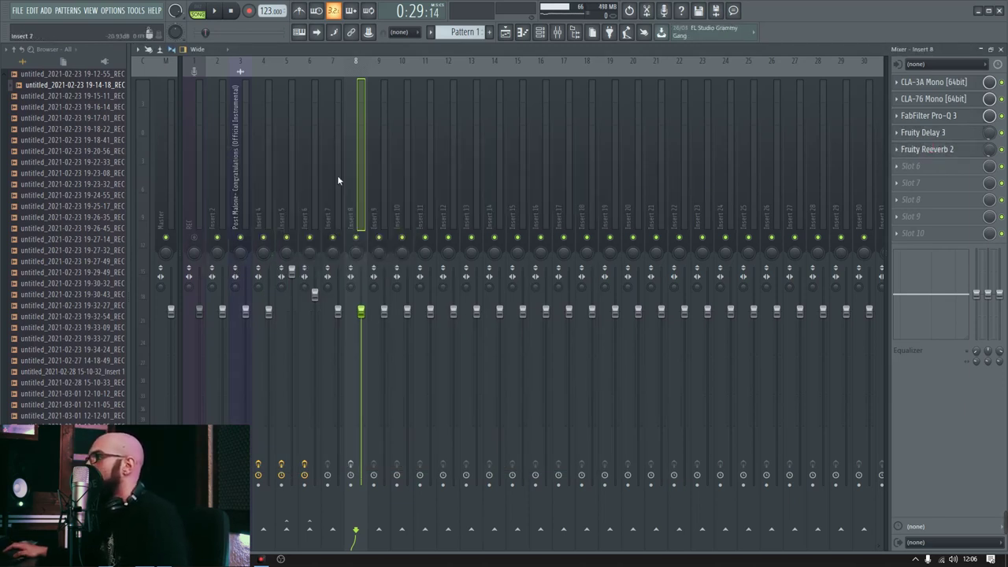
- Route Insert 4 to Insert 8 only and enable Insert 8's effect slots
click(264, 181)
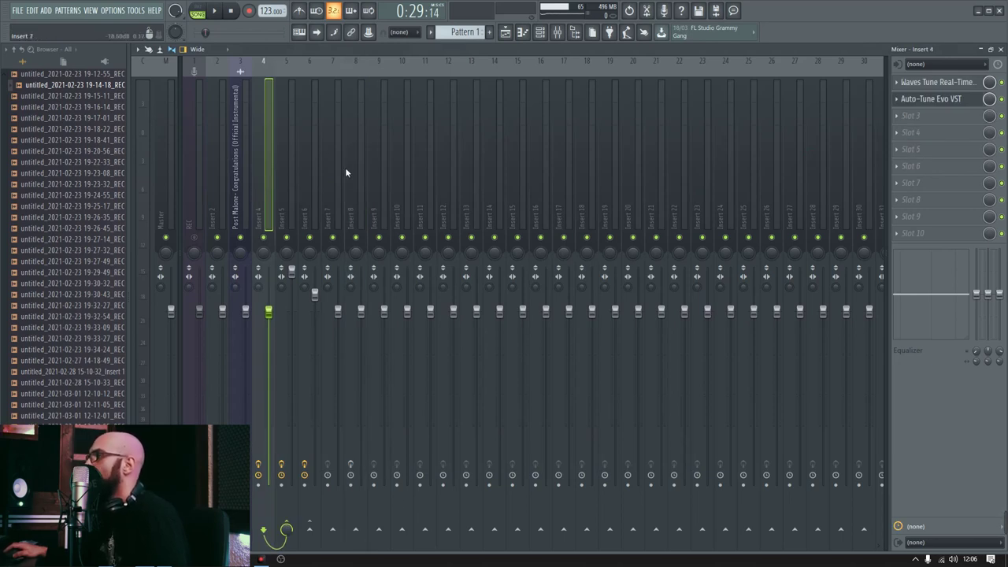
right_click(356, 537)
click(394, 511)
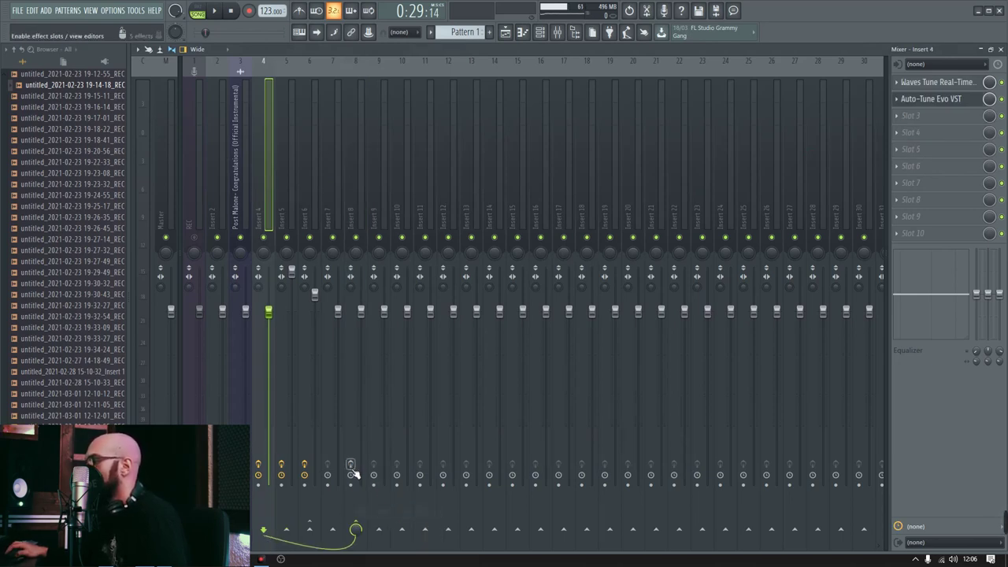
- Play the looped section through Insert 8's effect chain and raise Insert 8's volume fader
click(506, 33)
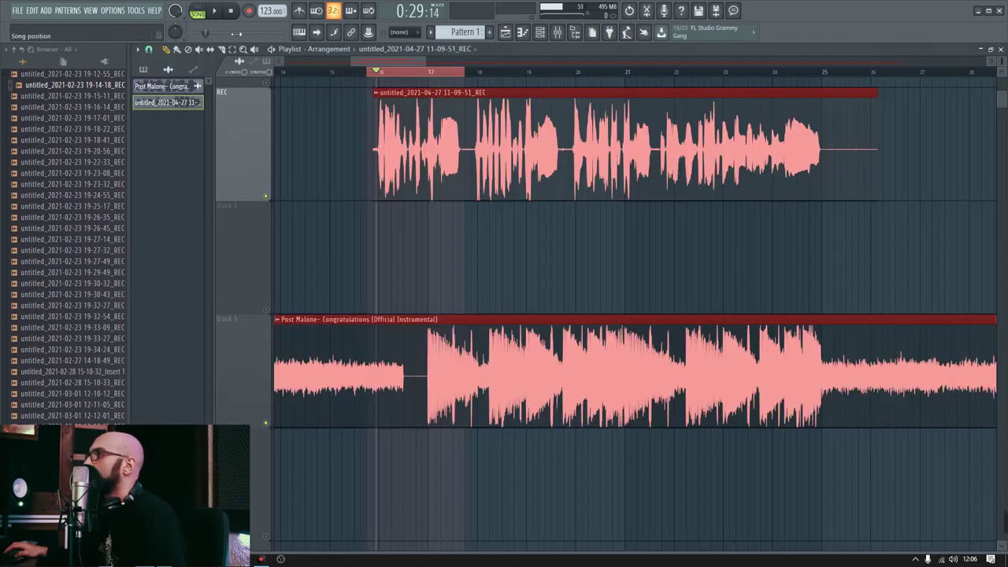
click(367, 70)
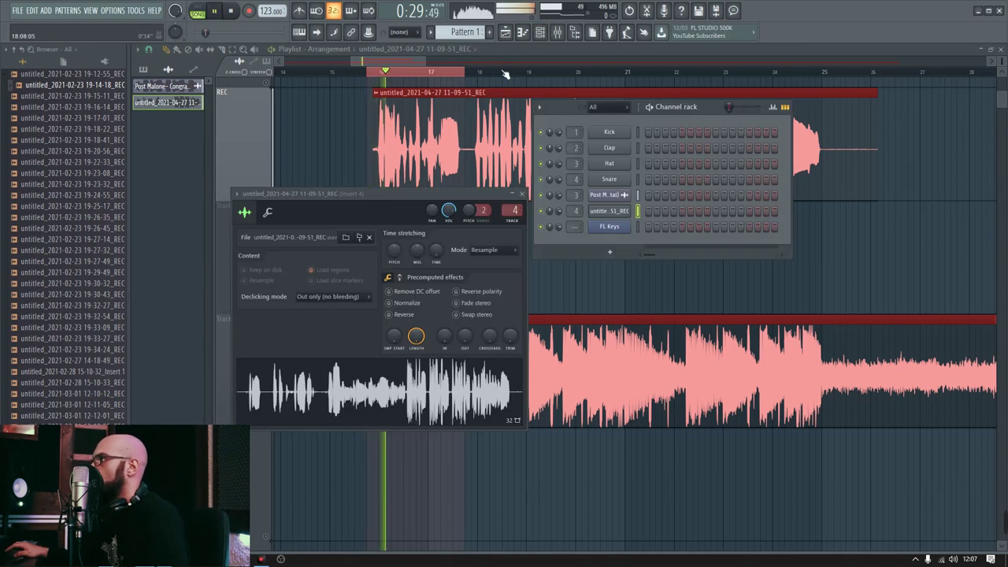
click(557, 32)
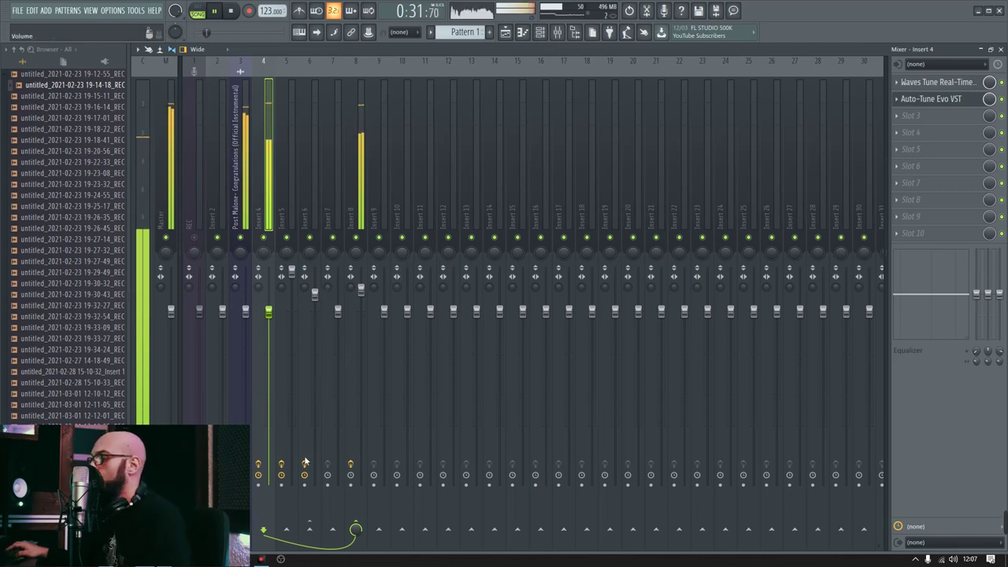
- Route Insert 4 to Insert 5 only while the looped section plays
right_click(296, 536)
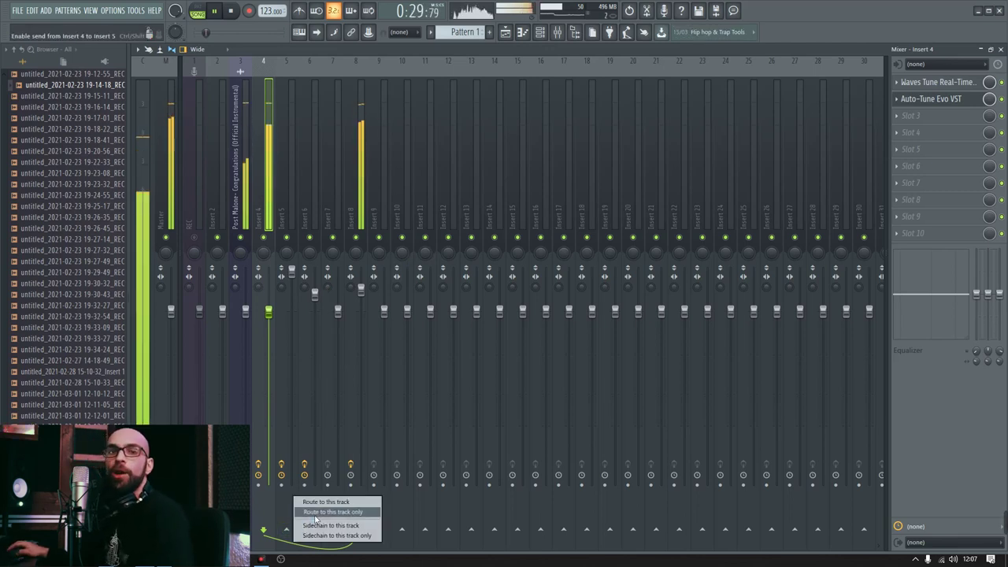
click(315, 516)
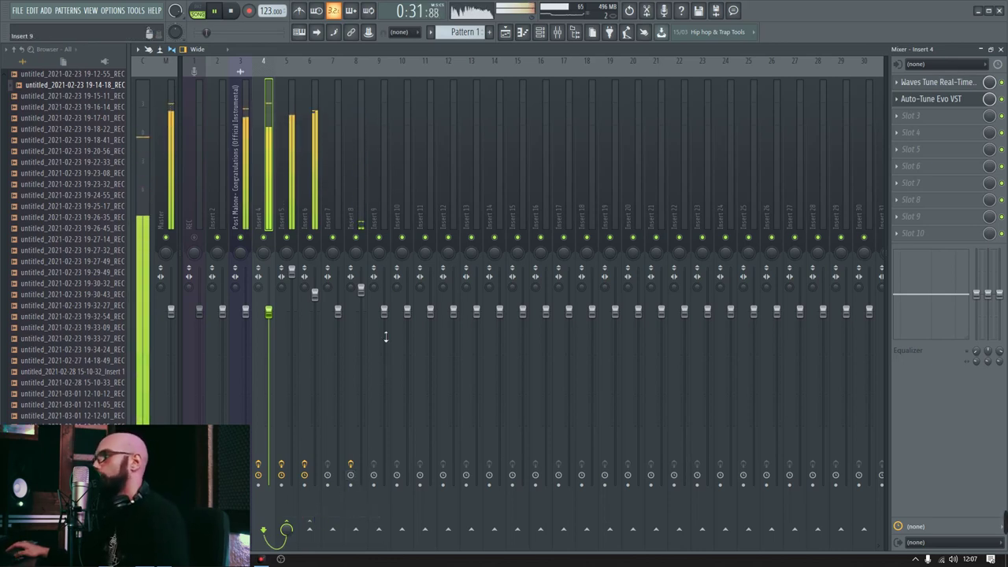
- Clear the playlist's loop range and play the song from about bar 16 to the end of the vocal clip
click(505, 31)
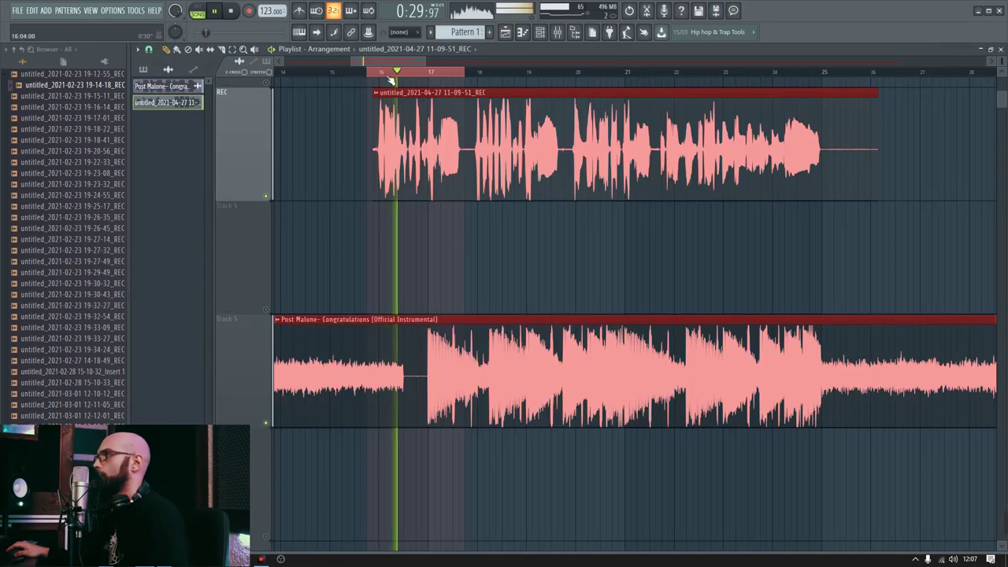
click(379, 73)
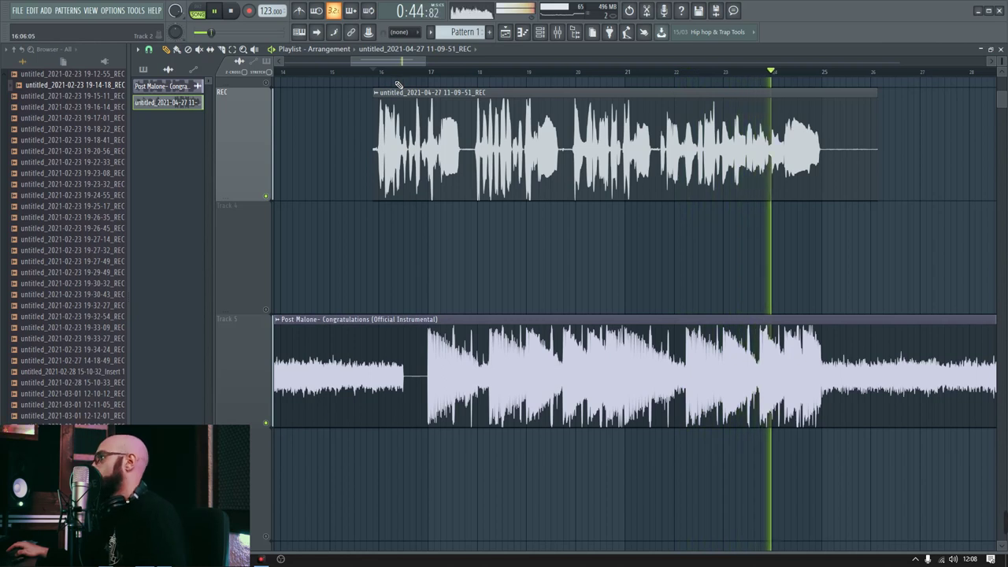
click(214, 12)
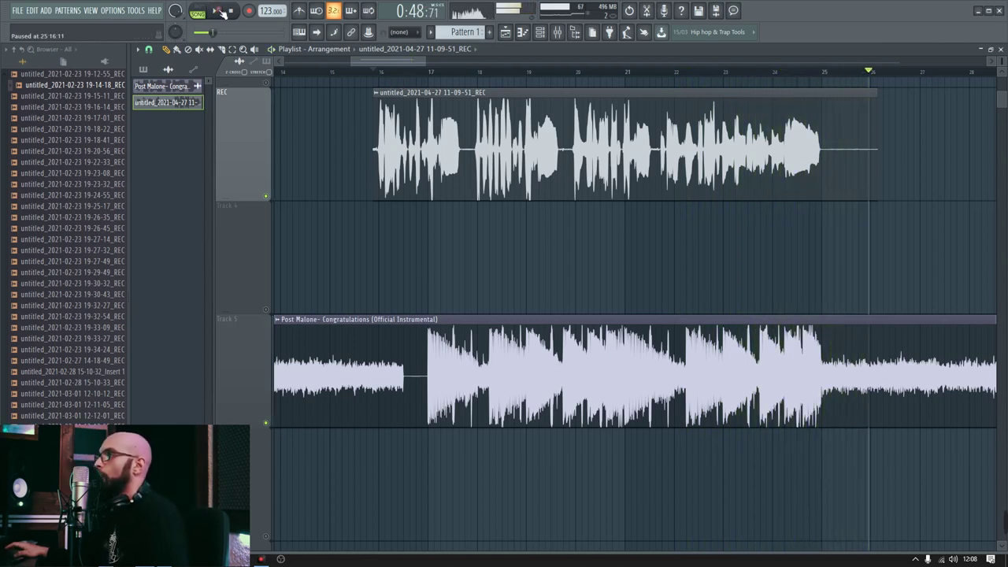